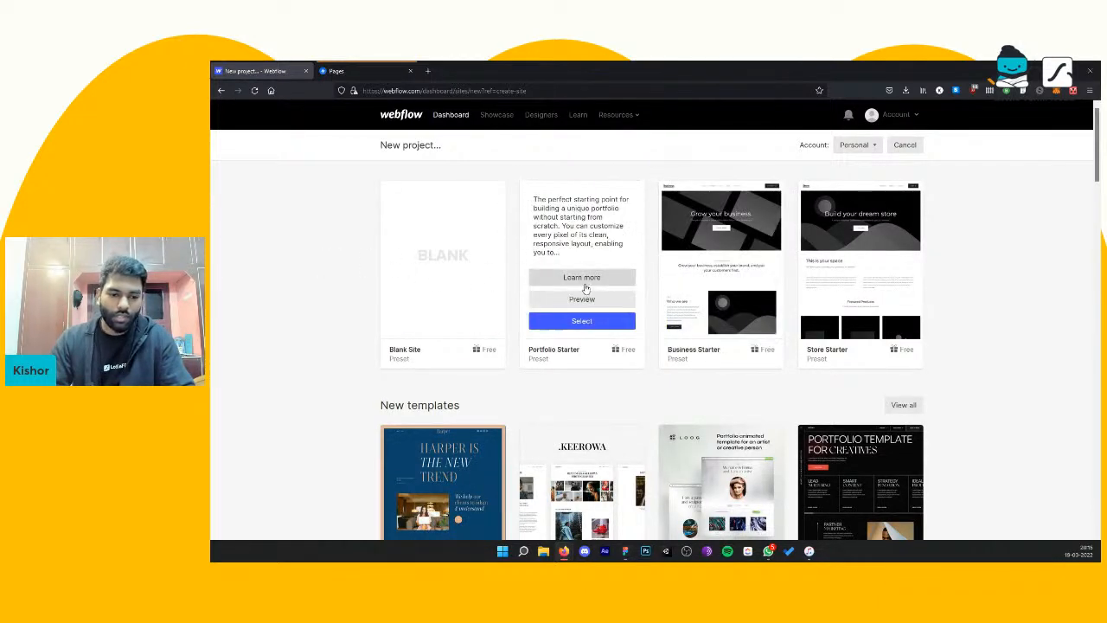
Step: Create a new site from the Portfolio Starter preset, keeping the suggested site name
click(578, 321)
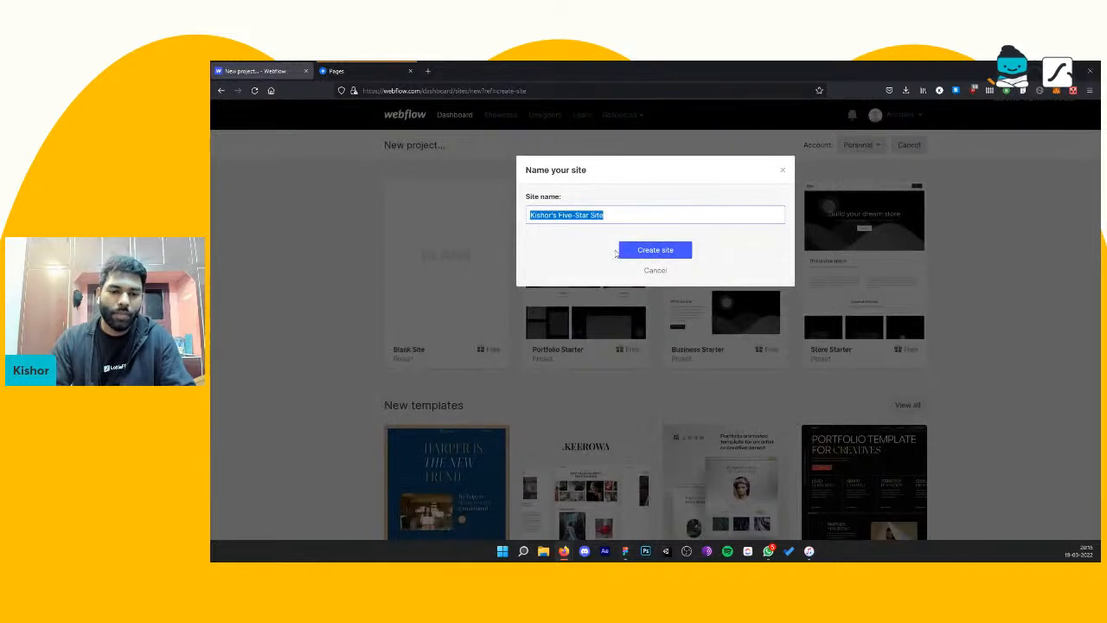
click(645, 257)
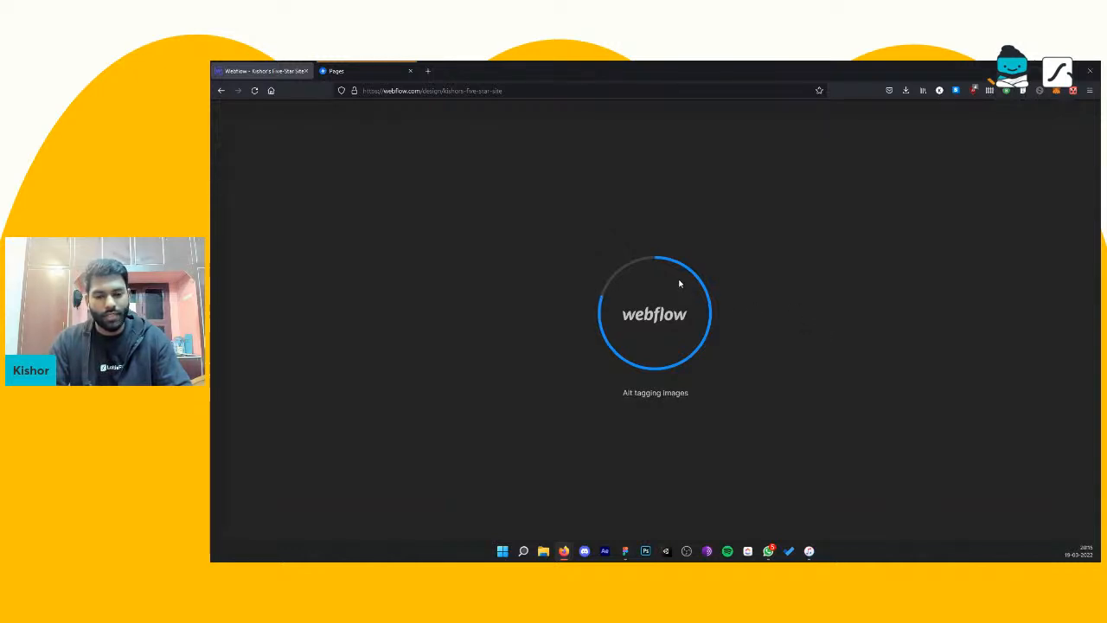
click(329, 70)
click(294, 70)
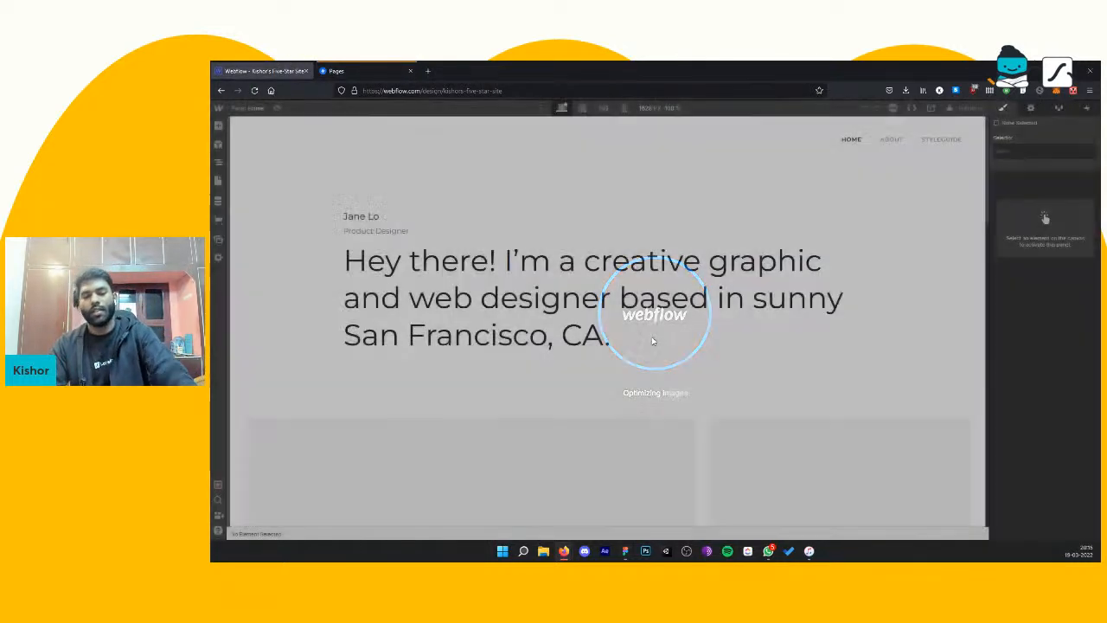
Step: Remove the "portfolio 1 - wide.svg" background image from the Project 1 work image block
scroll(666, 329, down, 3)
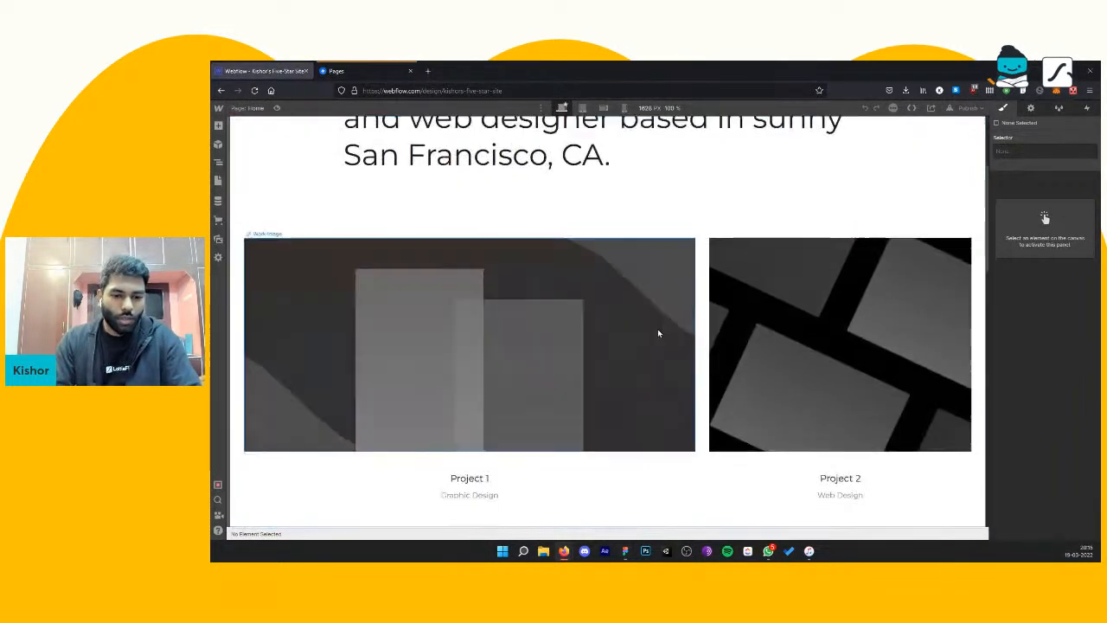
scroll(678, 309, up, 2)
scroll(677, 313, down, 1)
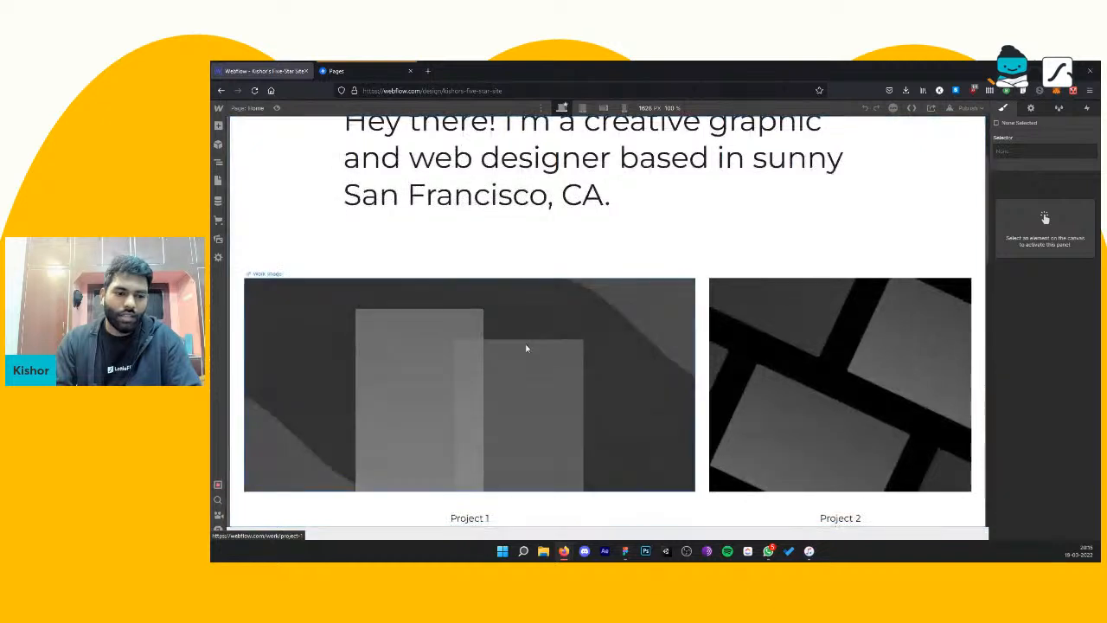
click(526, 348)
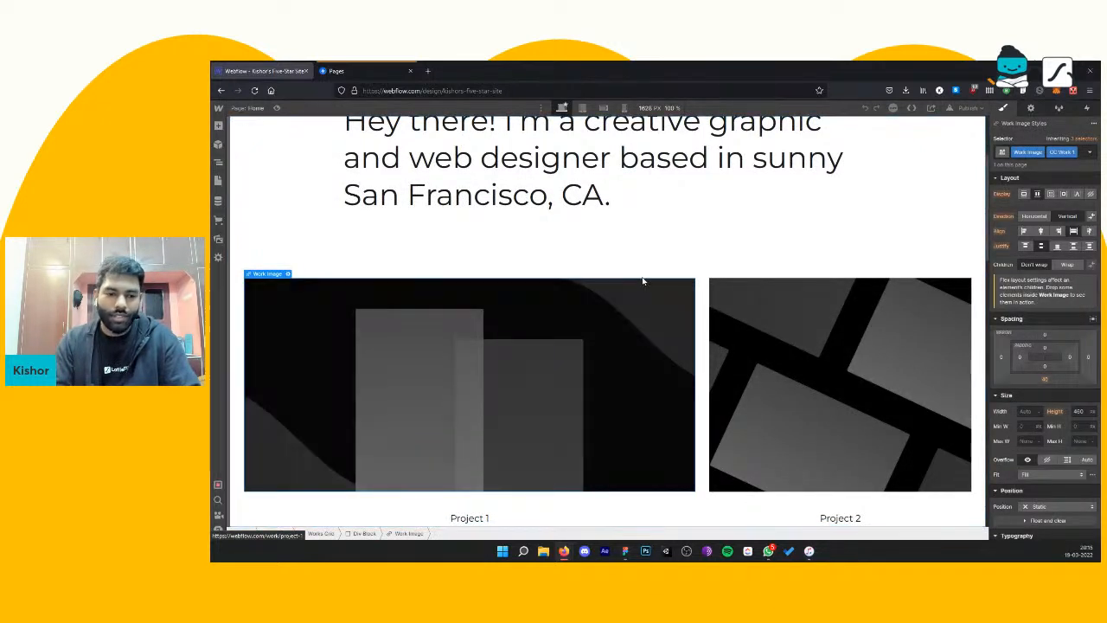
scroll(640, 282, down, 2)
scroll(630, 284, up, 1)
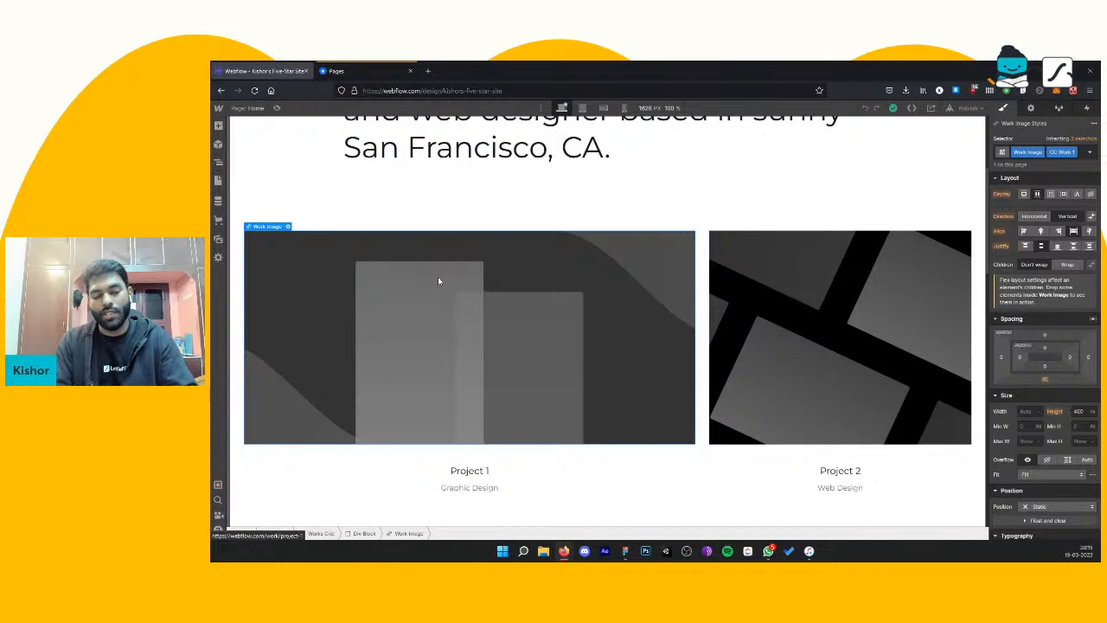
scroll(1015, 443, down, 3)
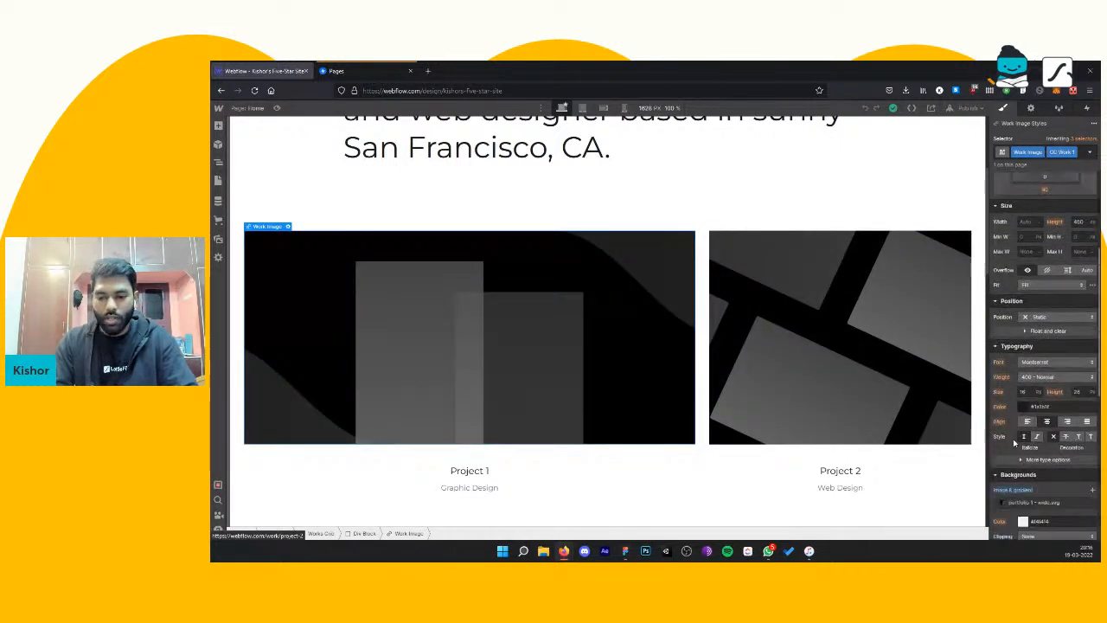
scroll(1015, 443, down, 2)
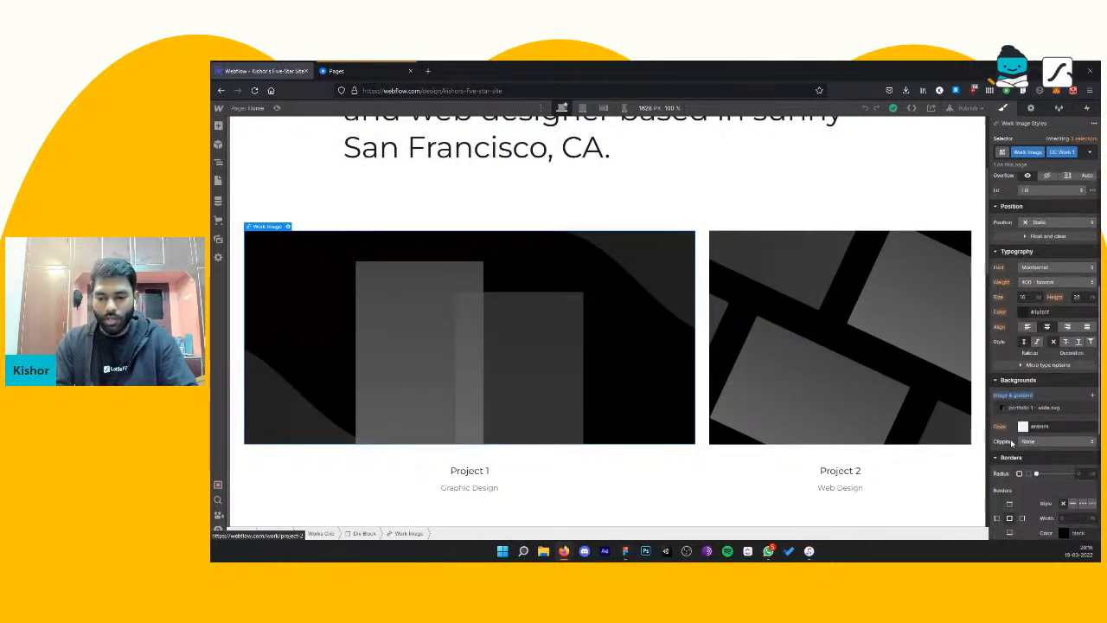
click(1092, 408)
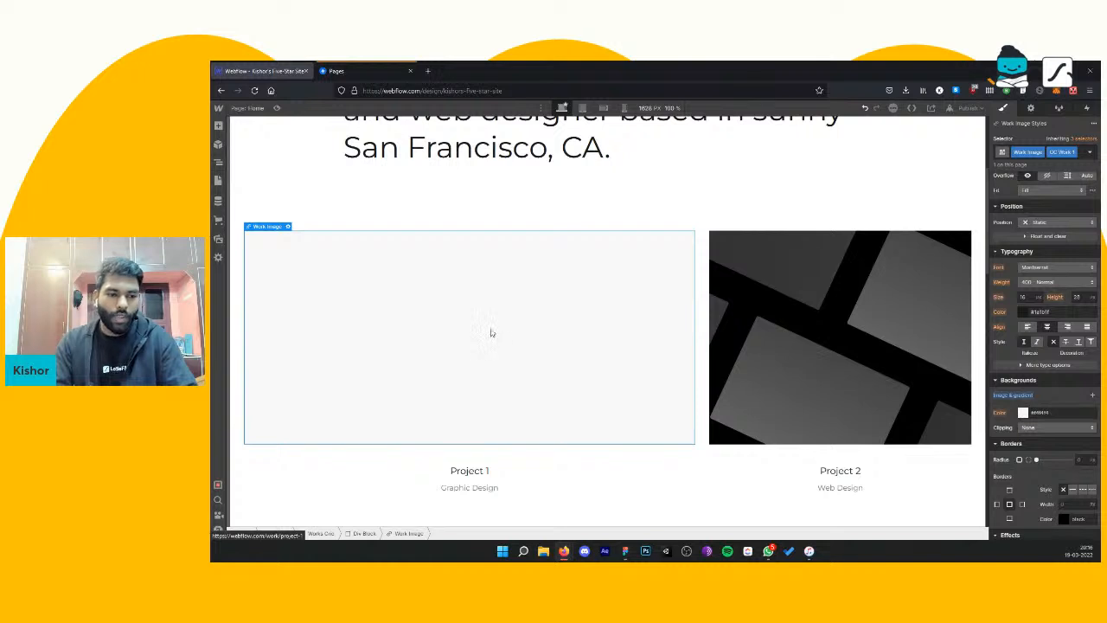
Step: Add a Lottie Animation element inside the emptied Project 1 work image block
click(219, 126)
scroll(246, 208, down, 2)
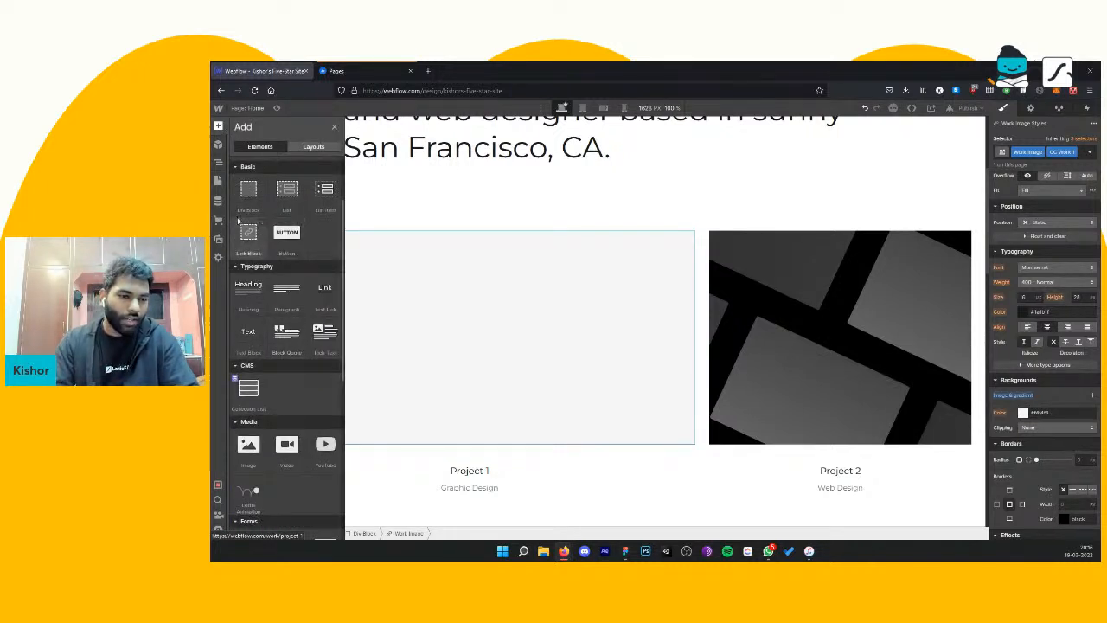
scroll(286, 303, down, 1)
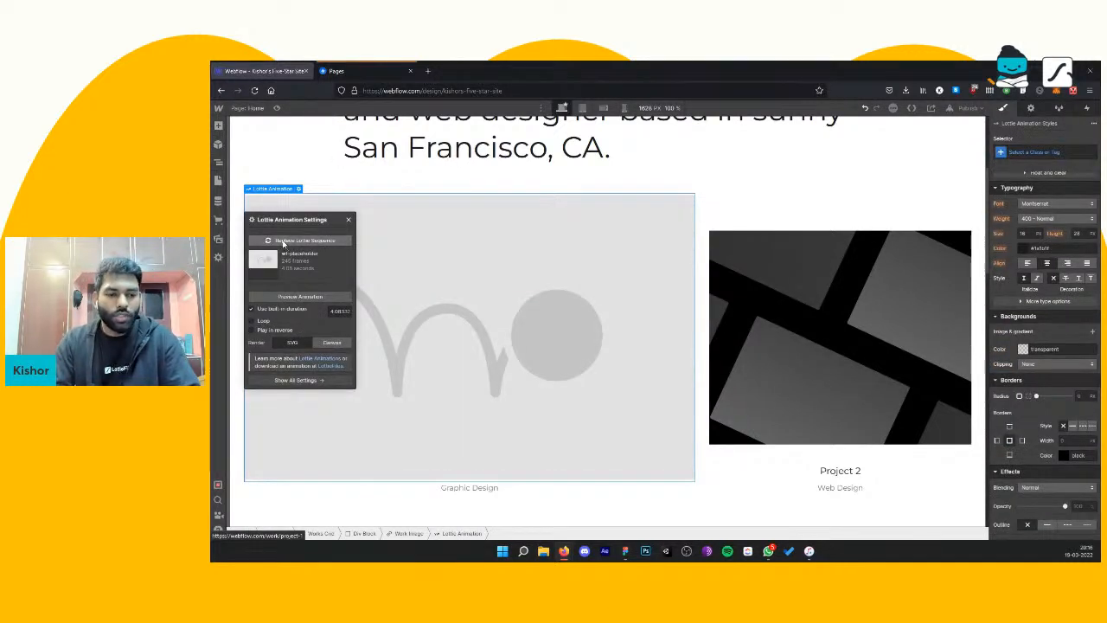
Step: Open the site's Lottie assets for replacing the placeholder sequence, and open a blank browser tab alongside the site design
click(283, 243)
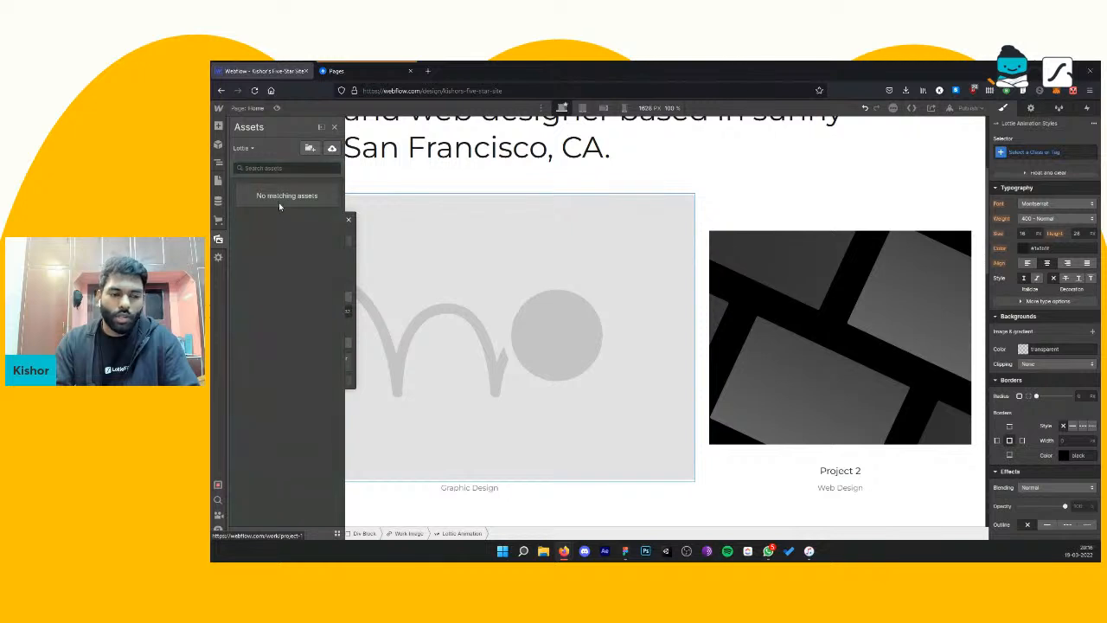
click(266, 171)
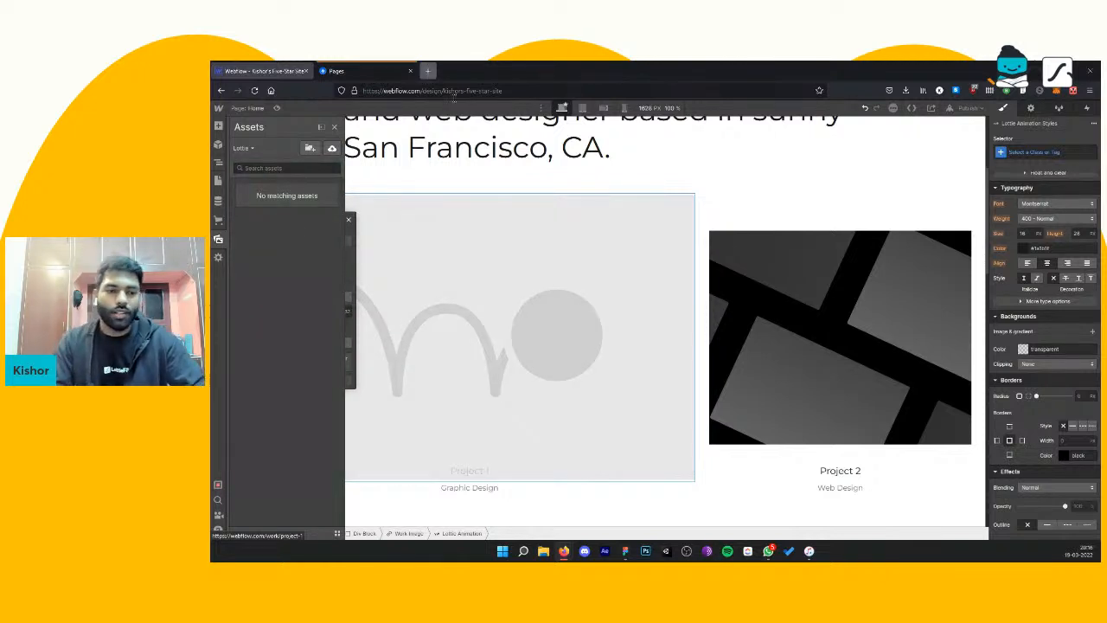
click(427, 71)
click(279, 69)
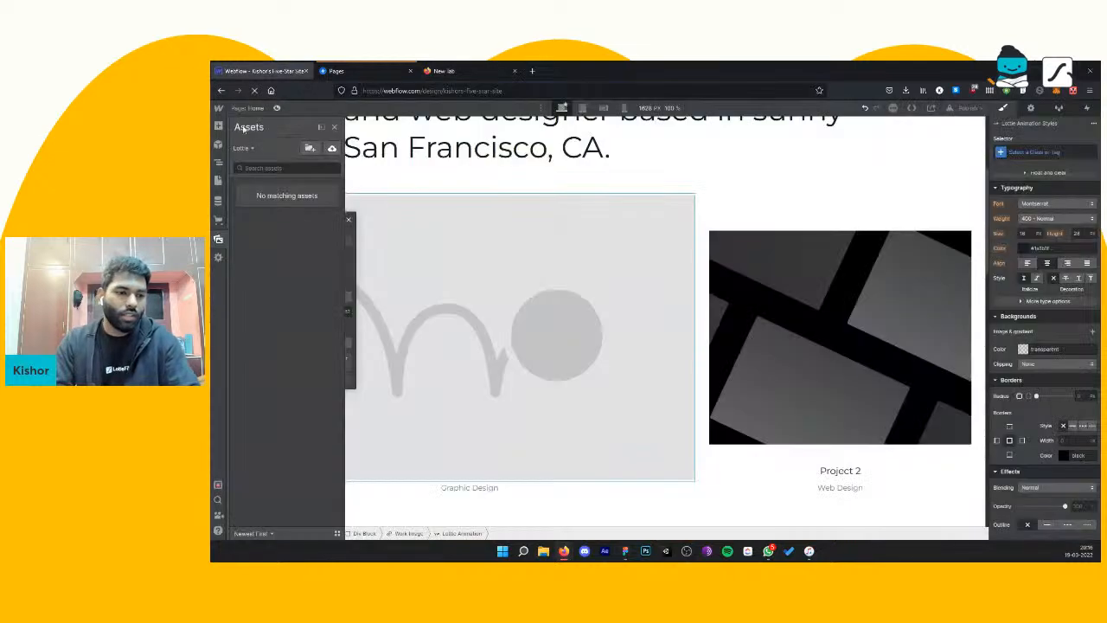
Step: Look through the available elements for the page, from layout and typography to forms and components
click(219, 127)
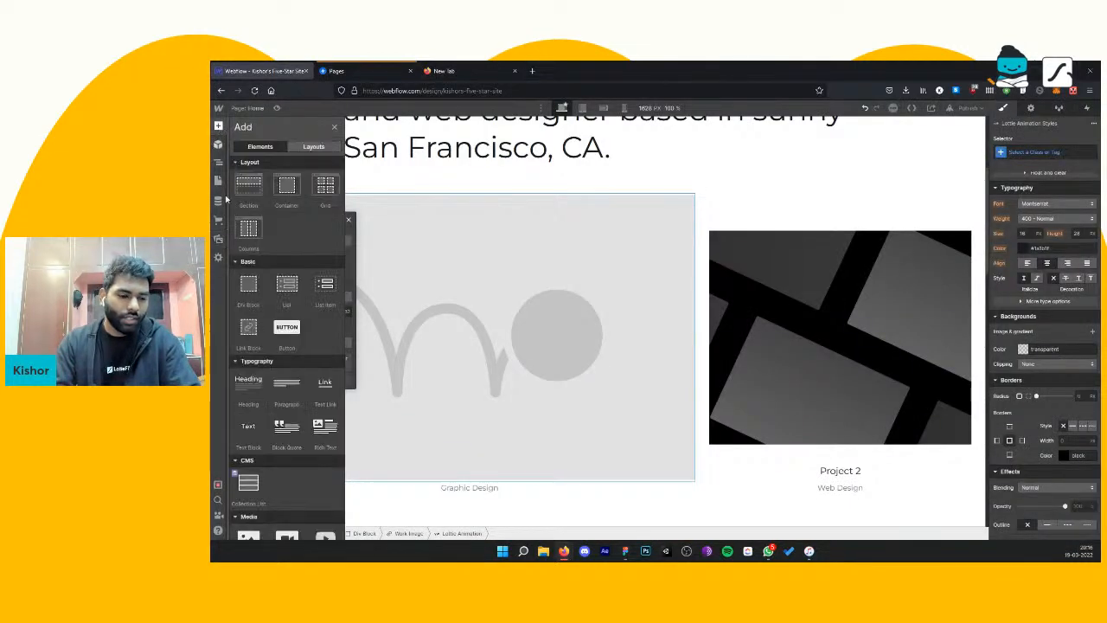
scroll(275, 364, down, 4)
scroll(275, 363, down, 5)
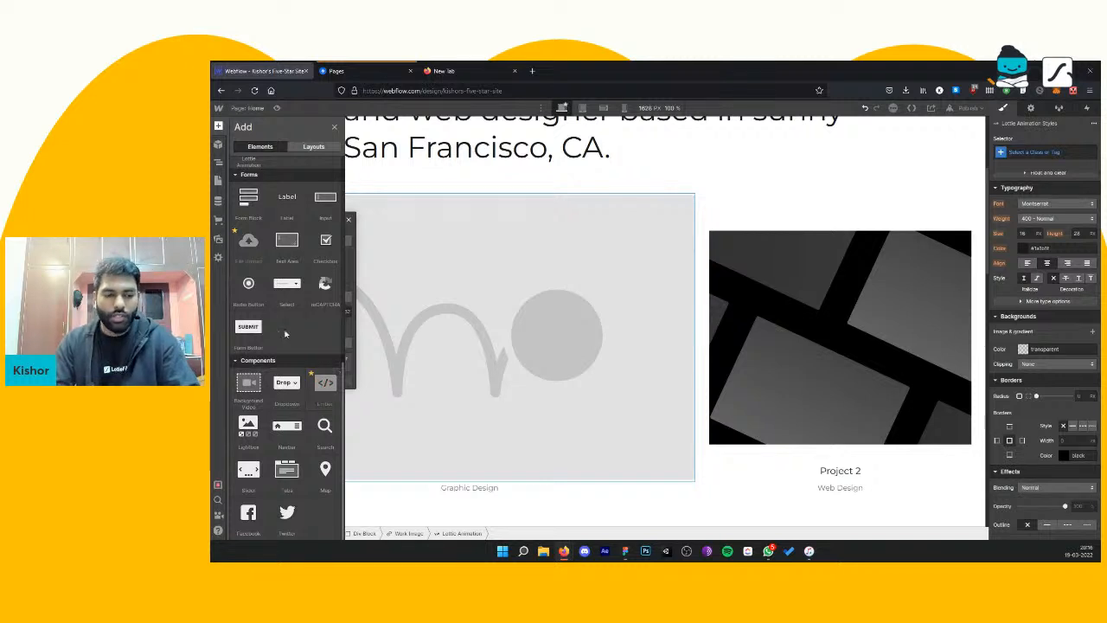
scroll(322, 368, up, 3)
scroll(320, 362, down, 3)
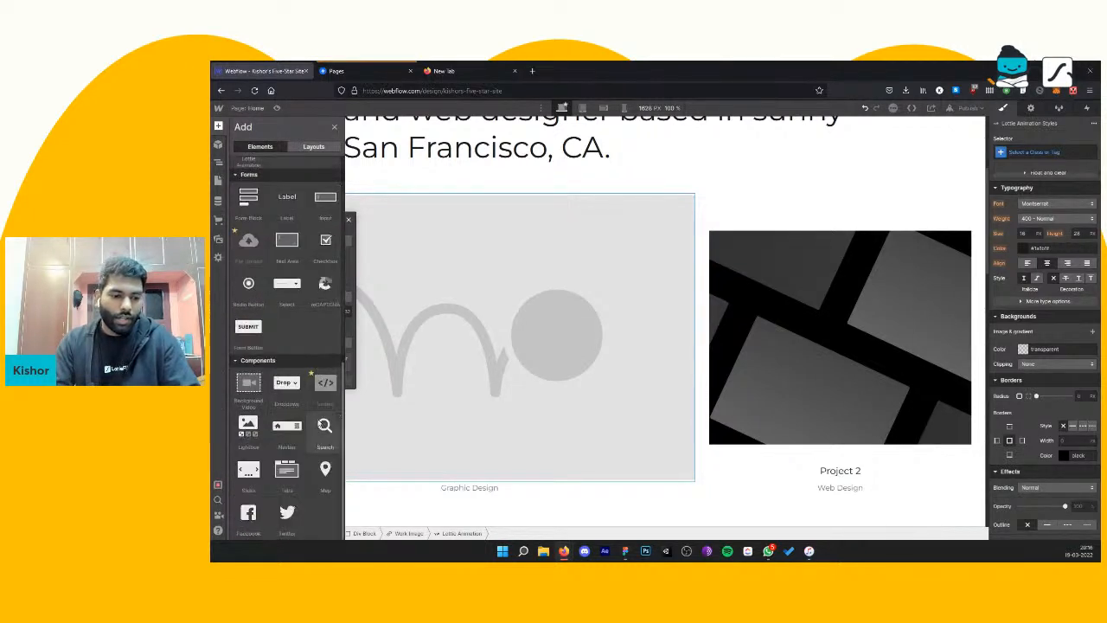
scroll(286, 338, up, 5)
scroll(282, 324, up, 4)
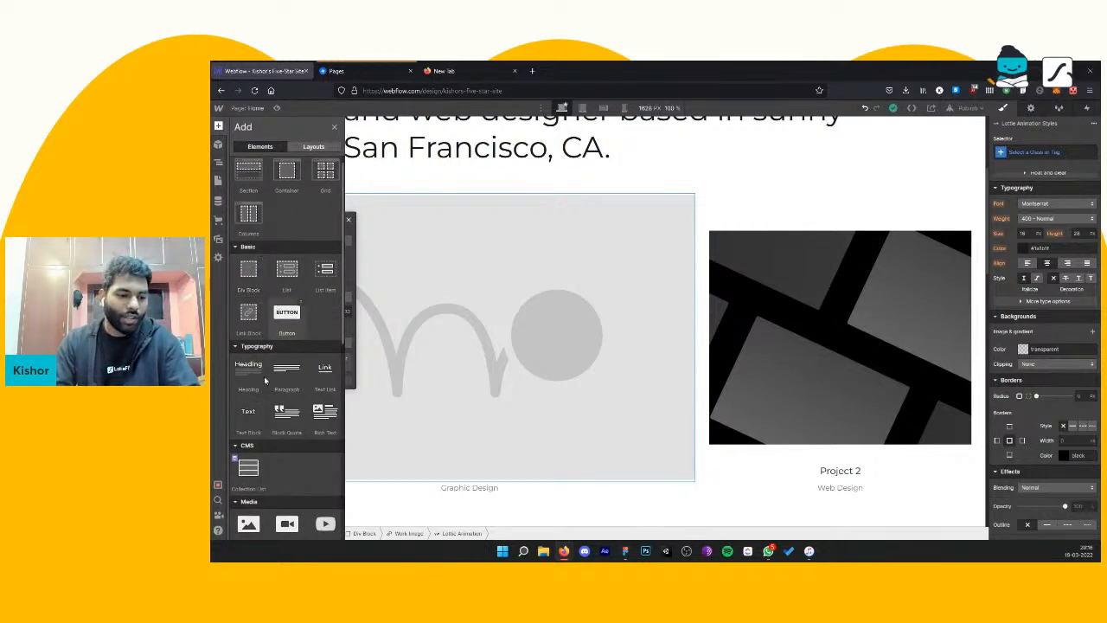
scroll(268, 380, down, 1)
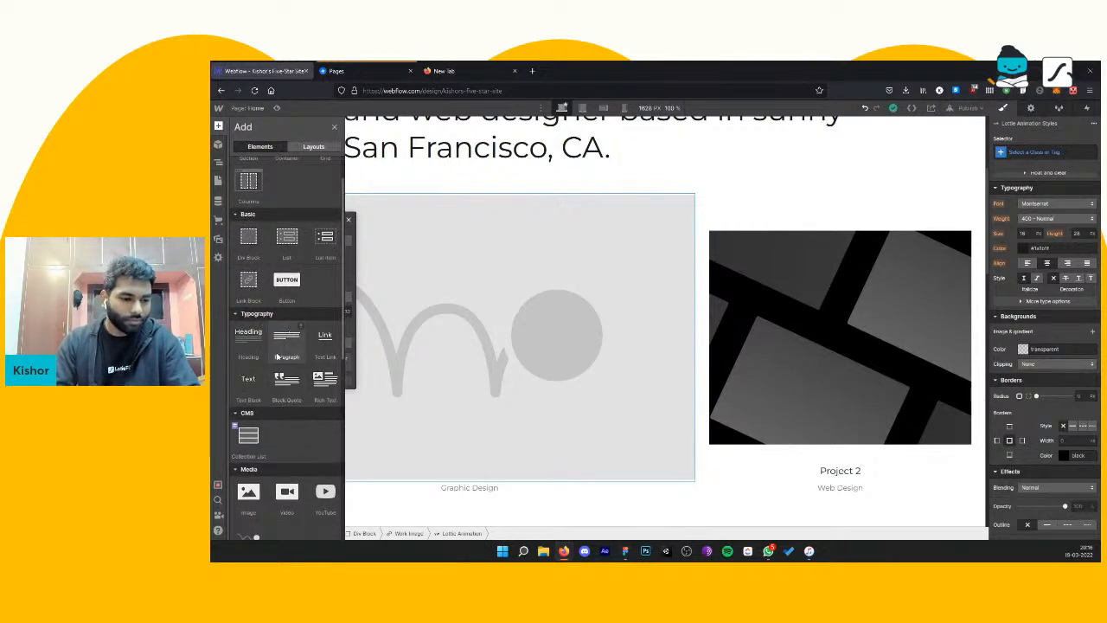
scroll(274, 286, up, 1)
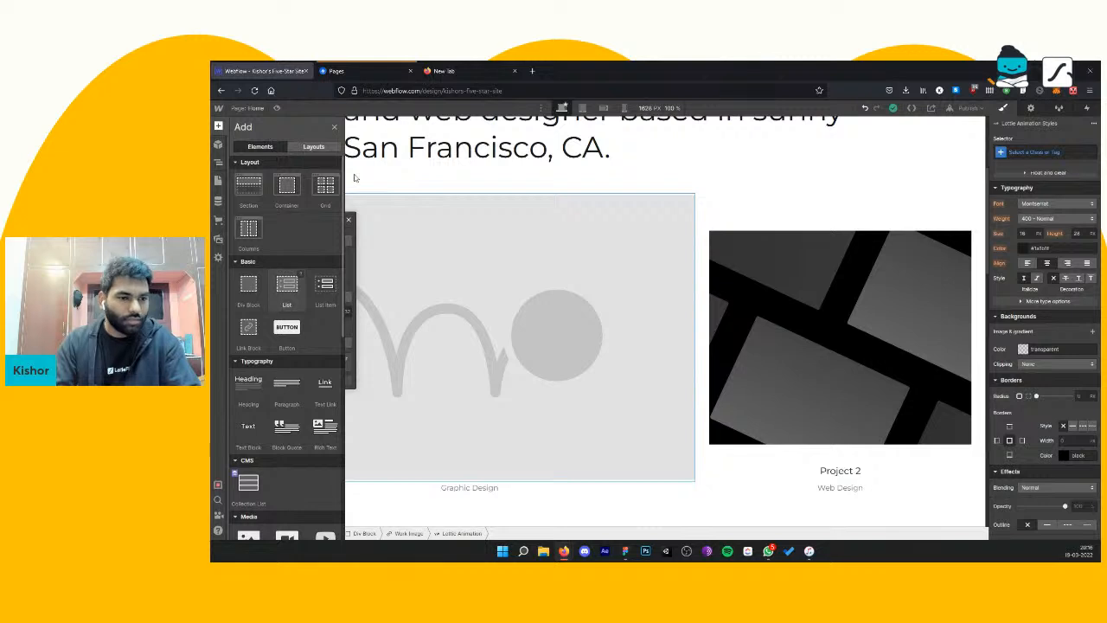
click(335, 128)
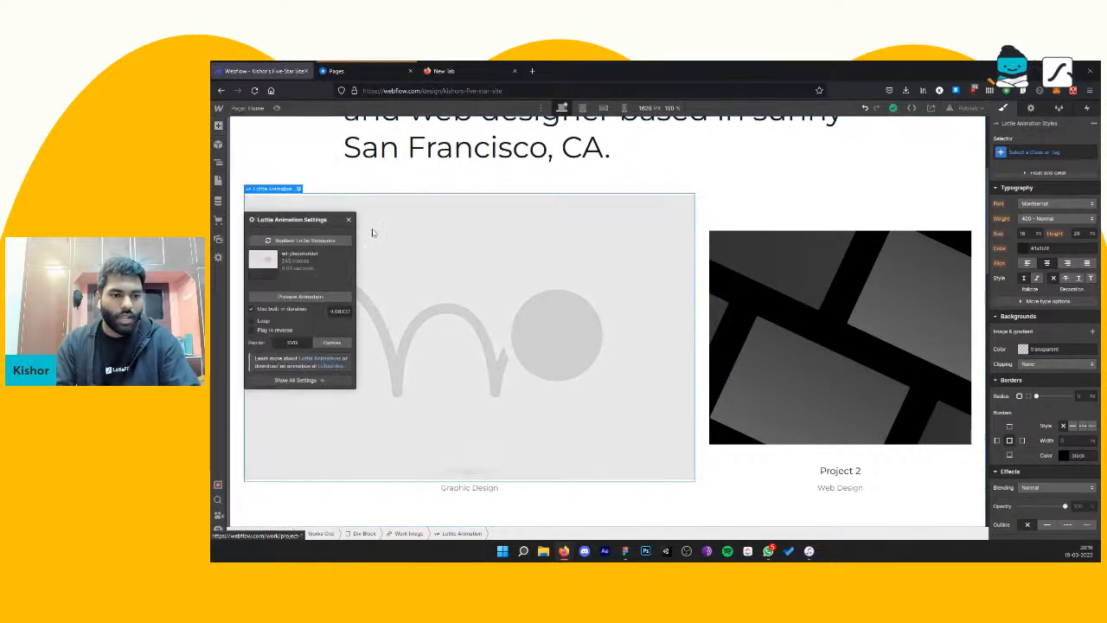
Step: Open the Lottie animation's full element settings and bring up the assets for replacing its sequence
click(303, 154)
click(366, 279)
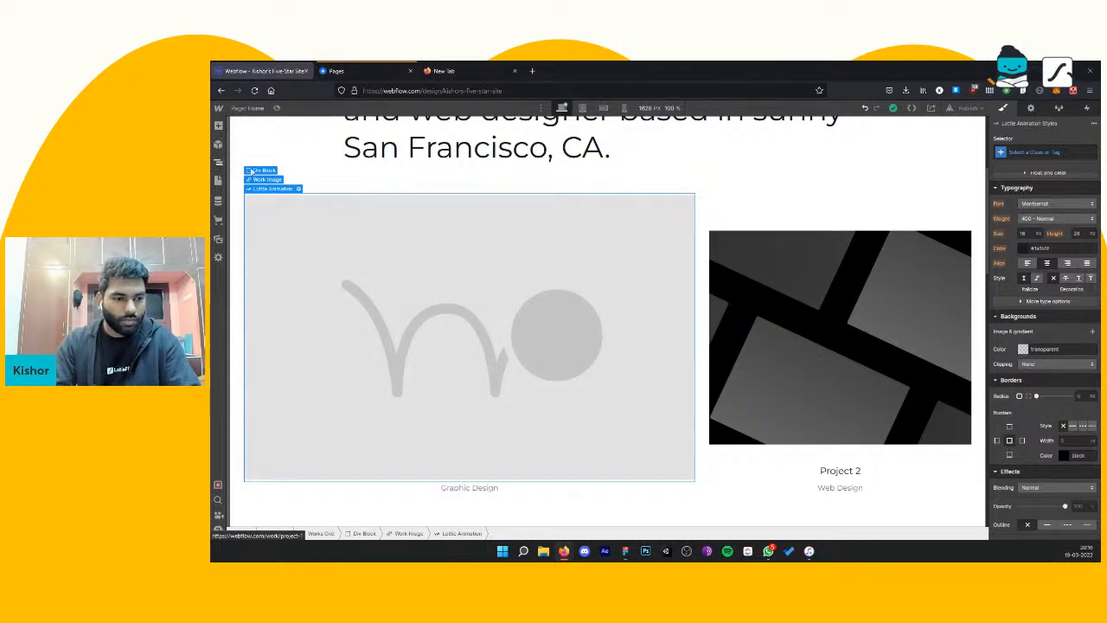
click(218, 163)
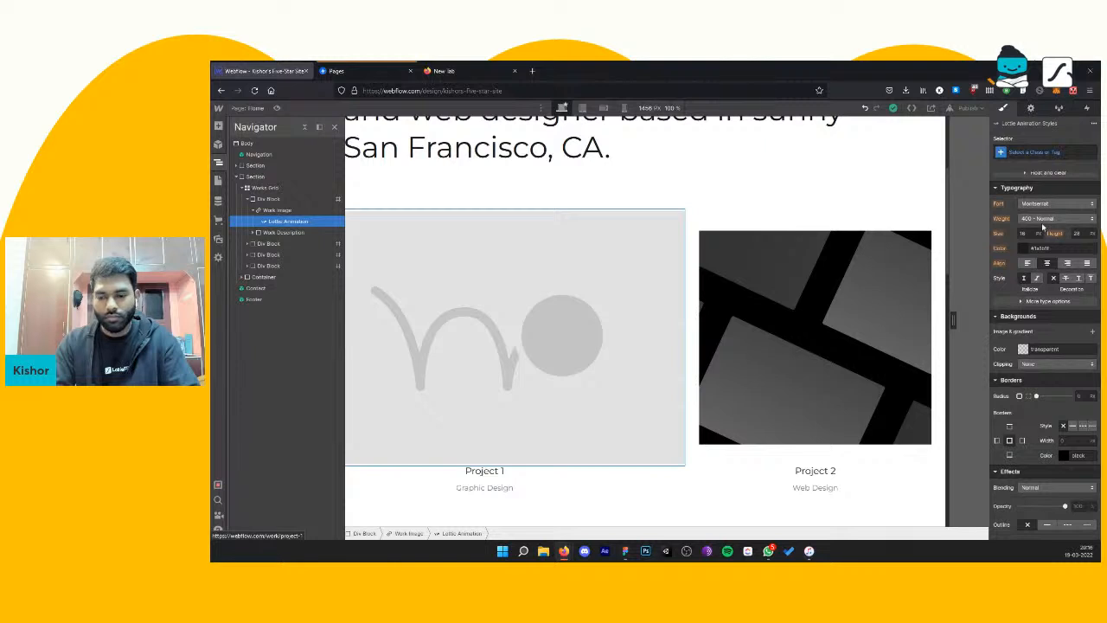
scroll(1046, 240, up, 3)
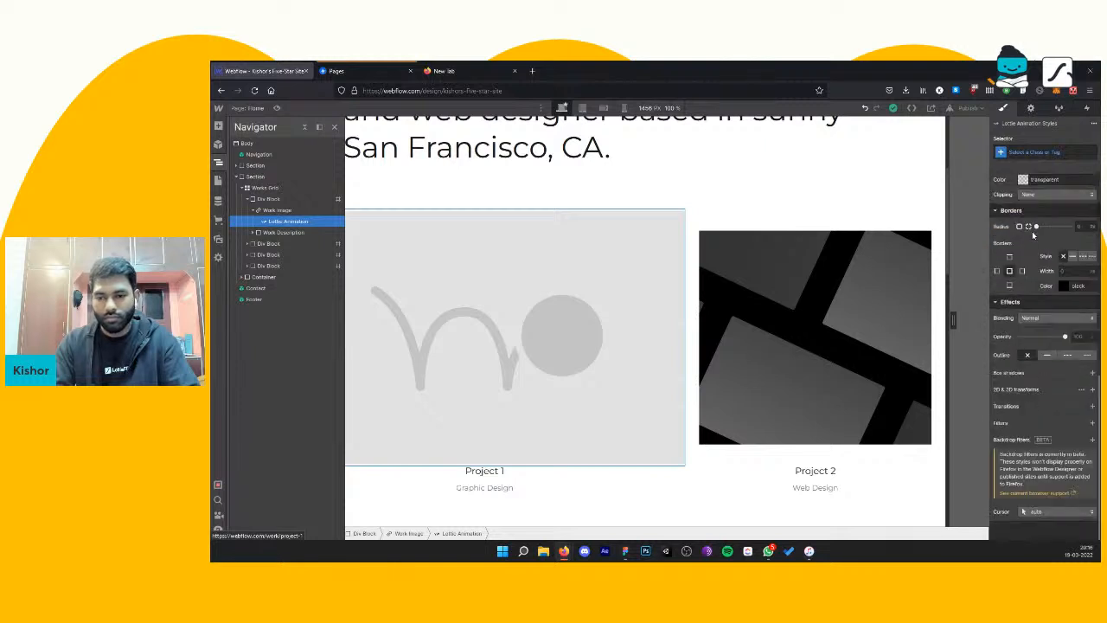
click(1031, 110)
click(1045, 190)
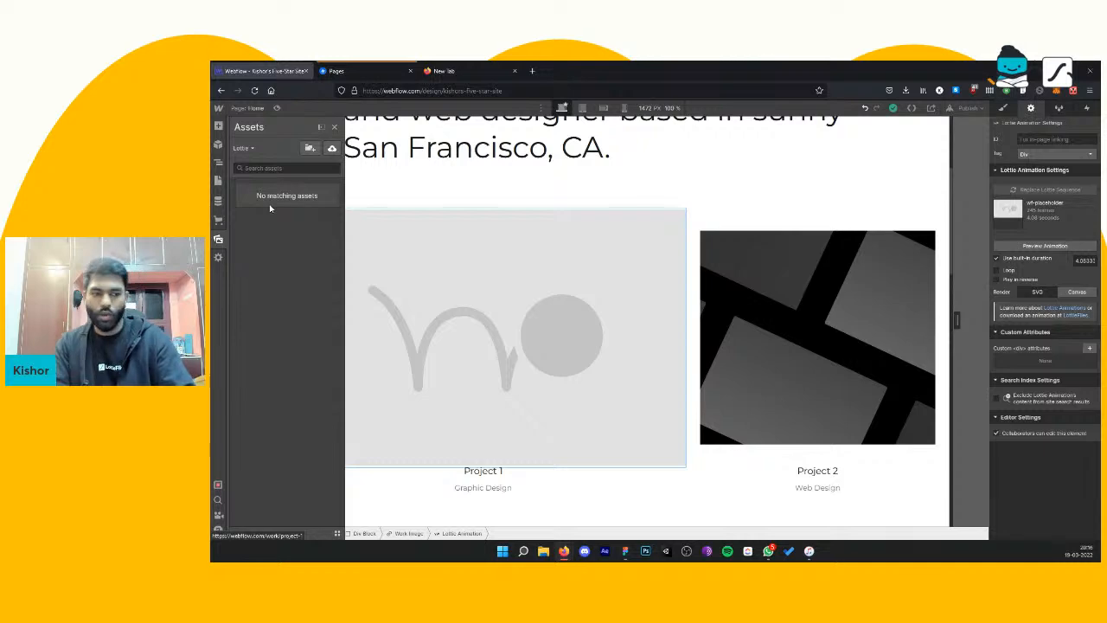
Step: Switch to the blank browser tab and go to lottiefiles.com
click(454, 71)
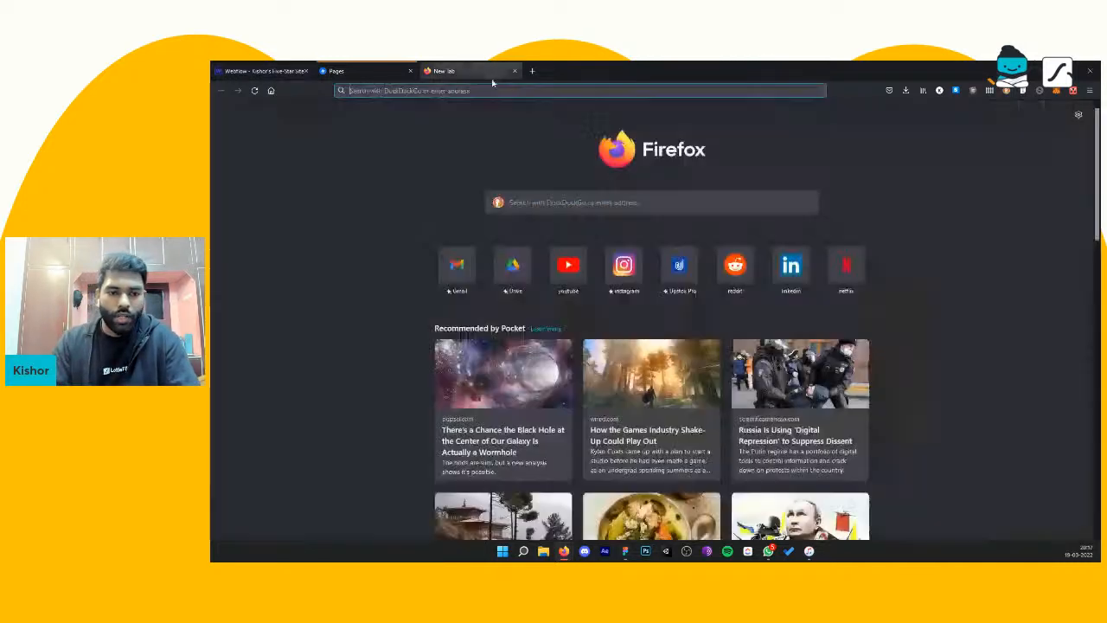
click(489, 91)
text(lot)
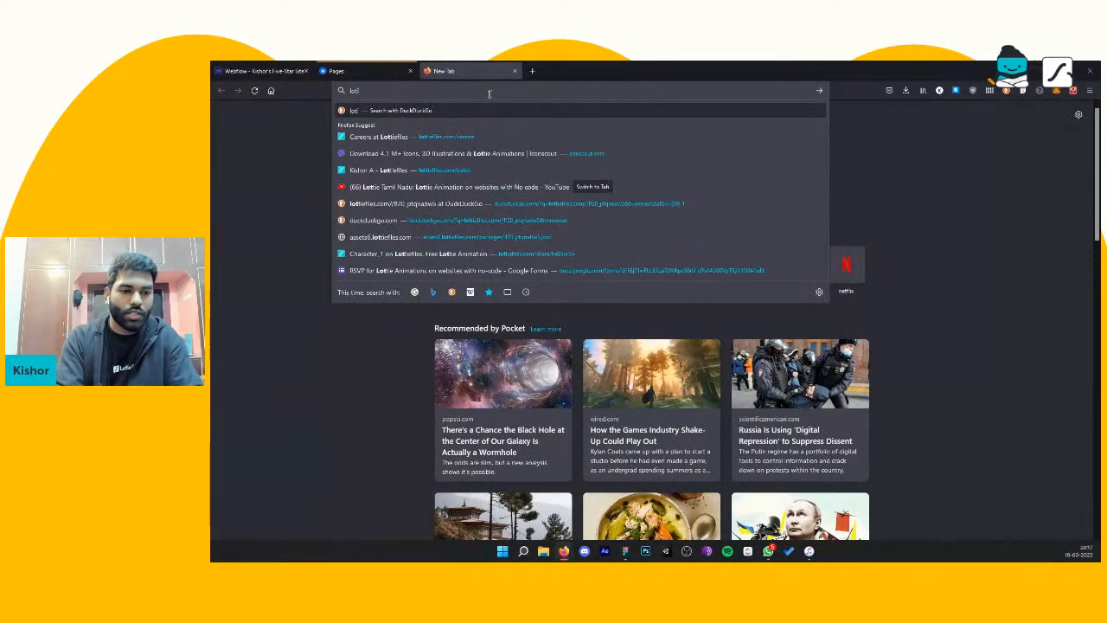
text(tiefiles.com/)
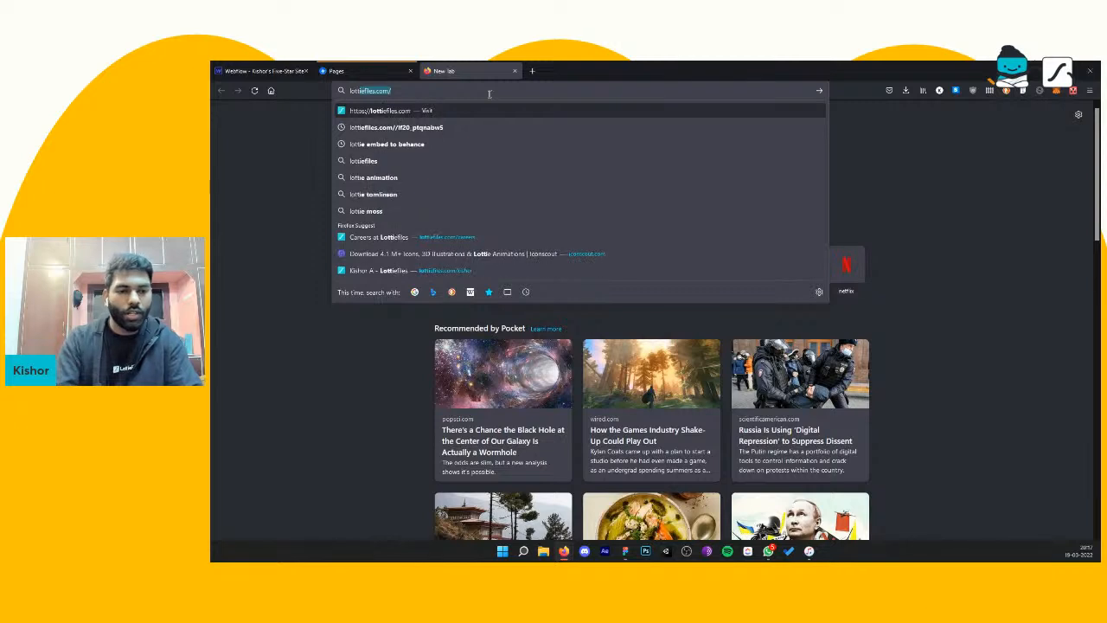
key(Return)
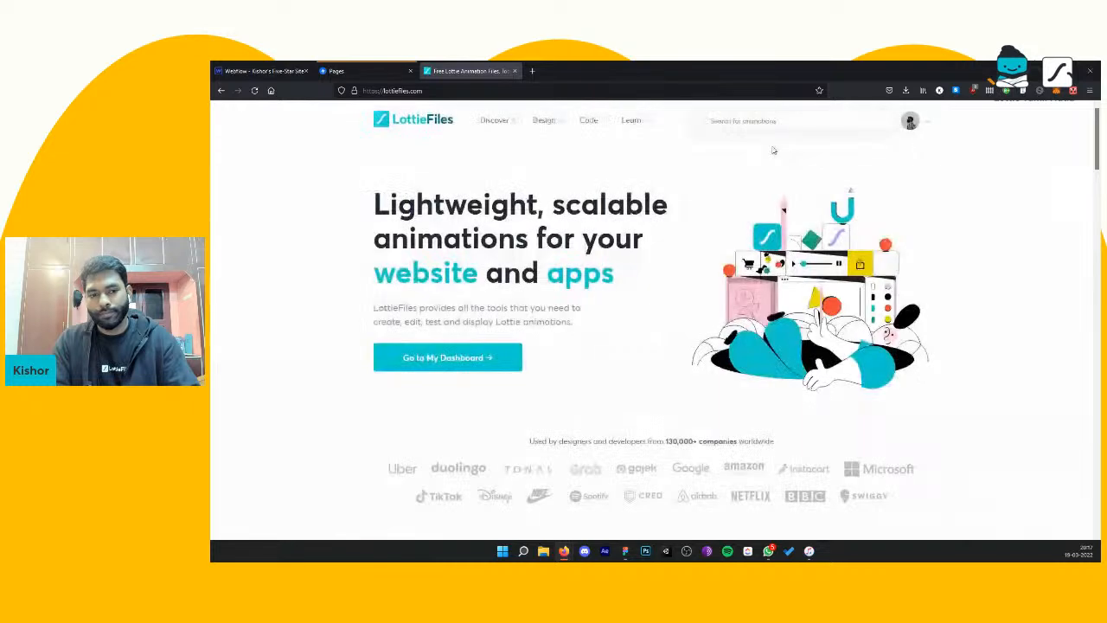
Step: Search LottieFiles for "hello" animations and look over the results
click(764, 121)
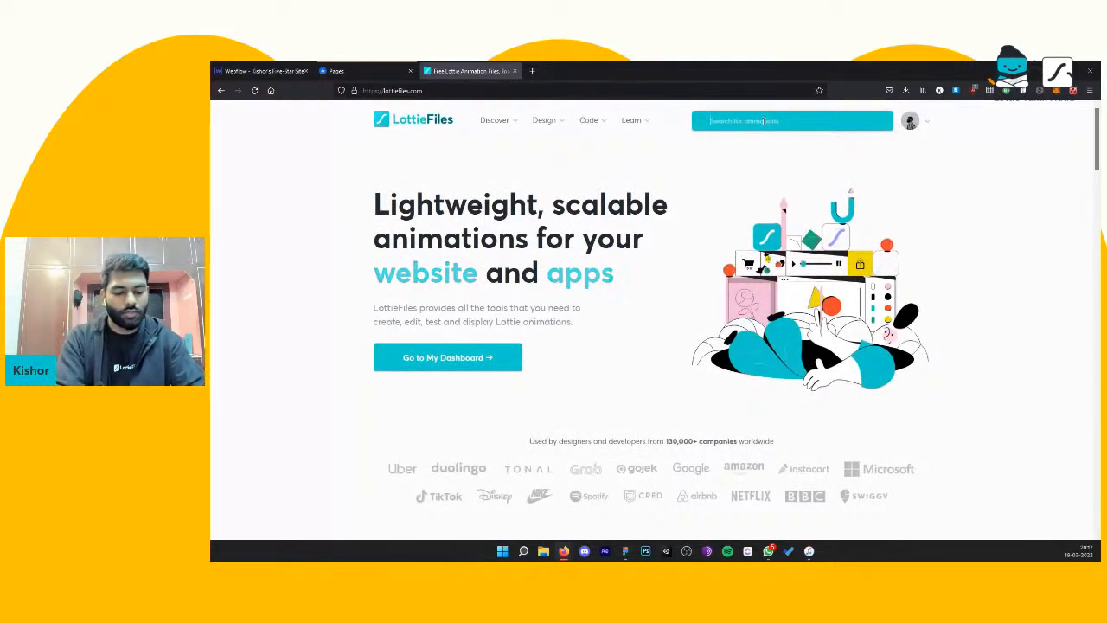
text(hel)
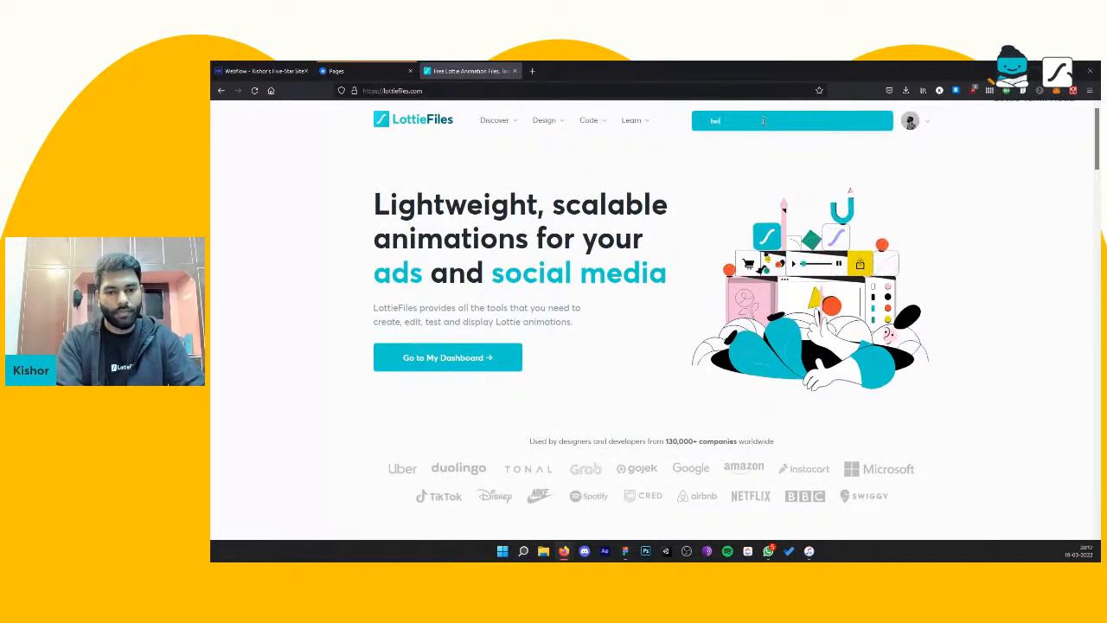
text(lo)
key(Return)
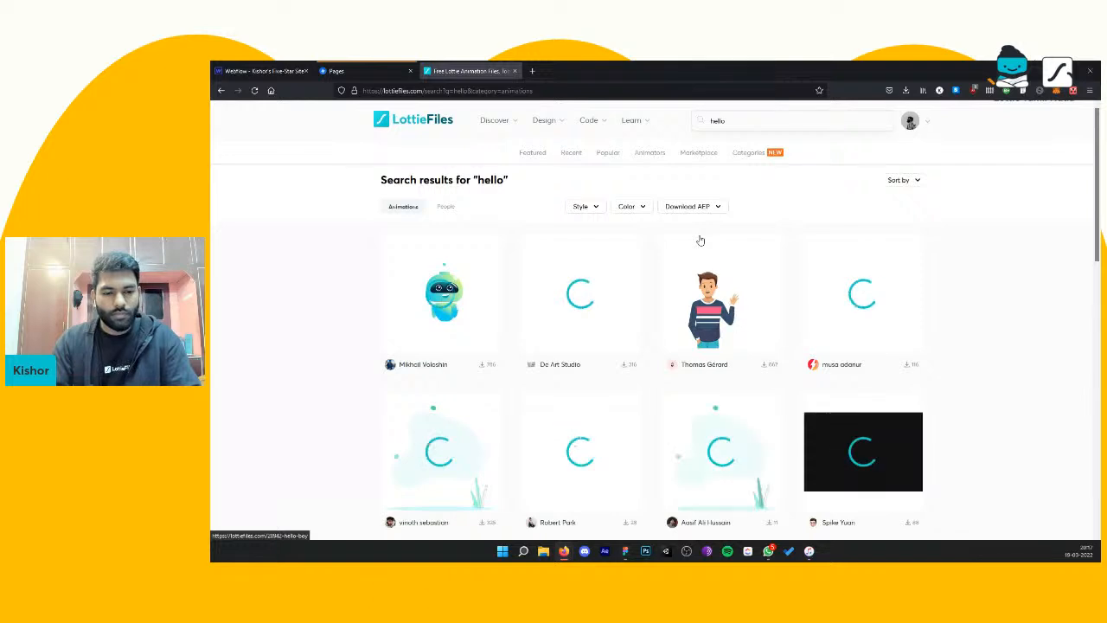
scroll(394, 299, down, 2)
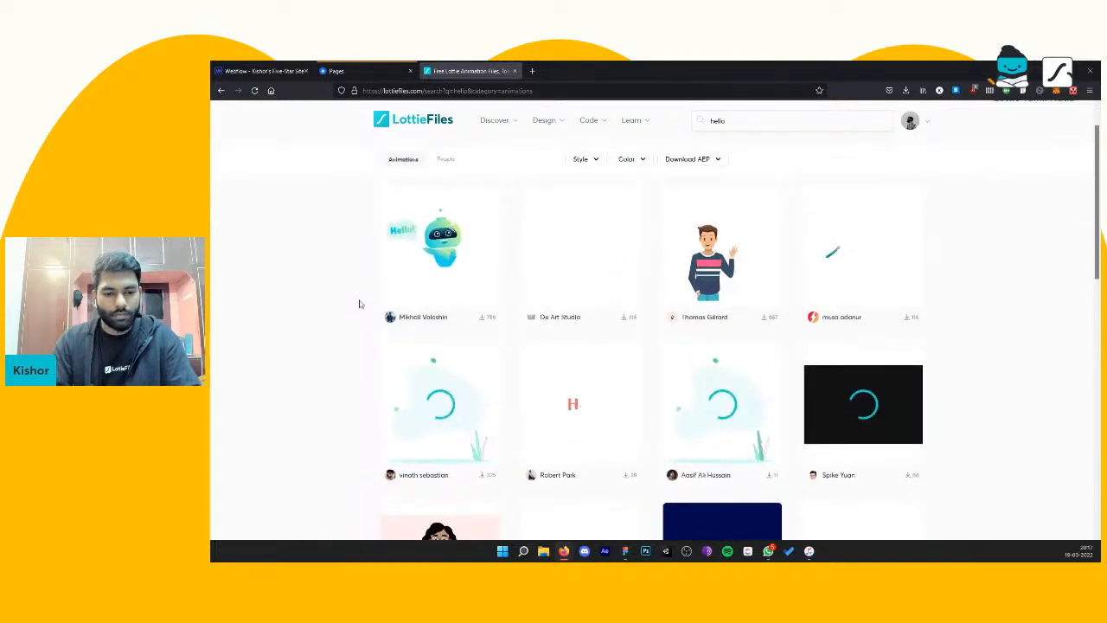
scroll(359, 303, up, 1)
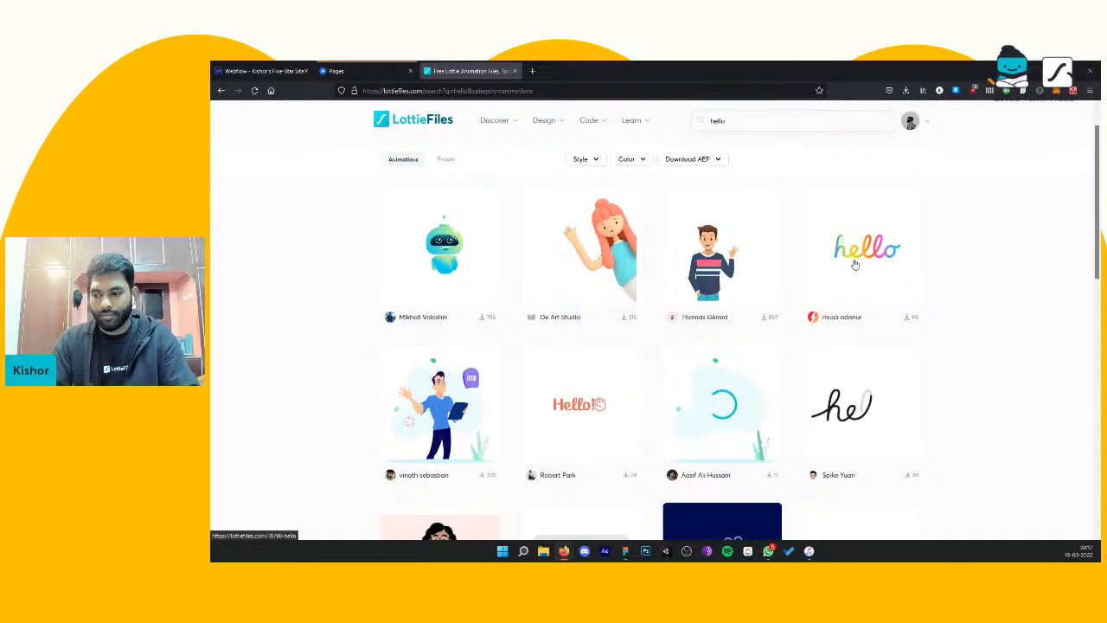
Step: Browse the "hello" results, open the black handwritten Macintosh Hello animation and like it
scroll(914, 284, down, 3)
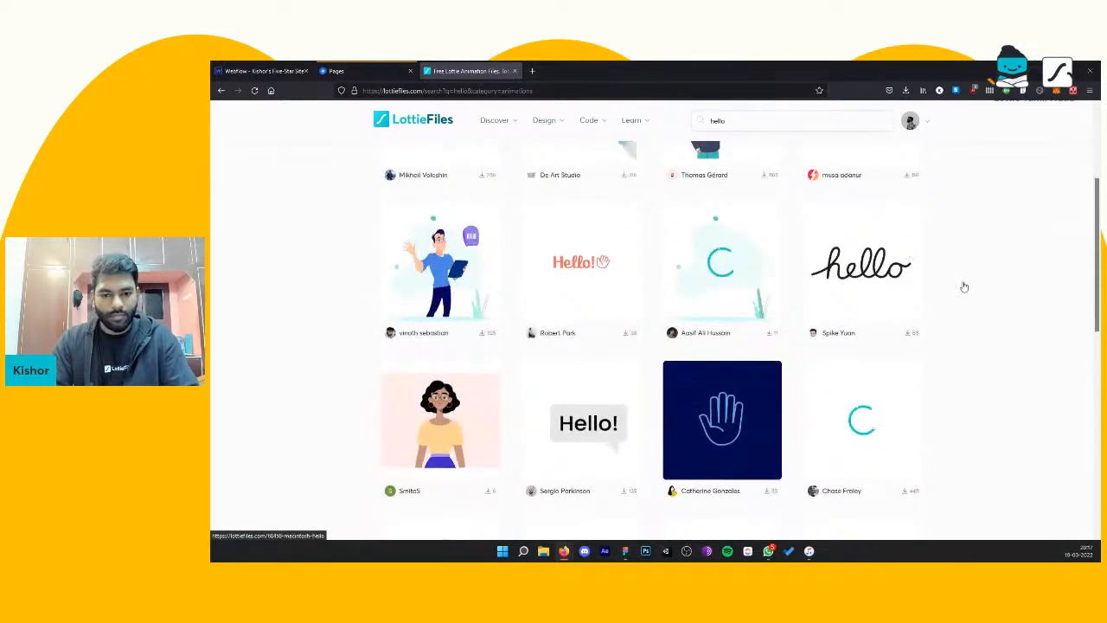
scroll(964, 285, up, 2)
scroll(865, 281, up, 2)
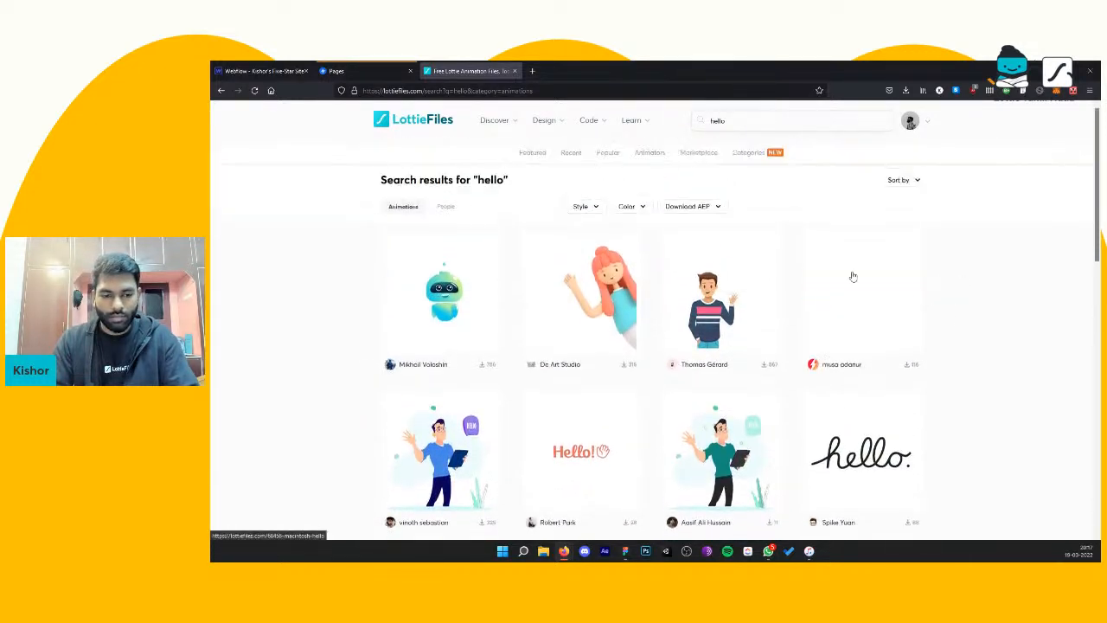
scroll(909, 364, down, 2)
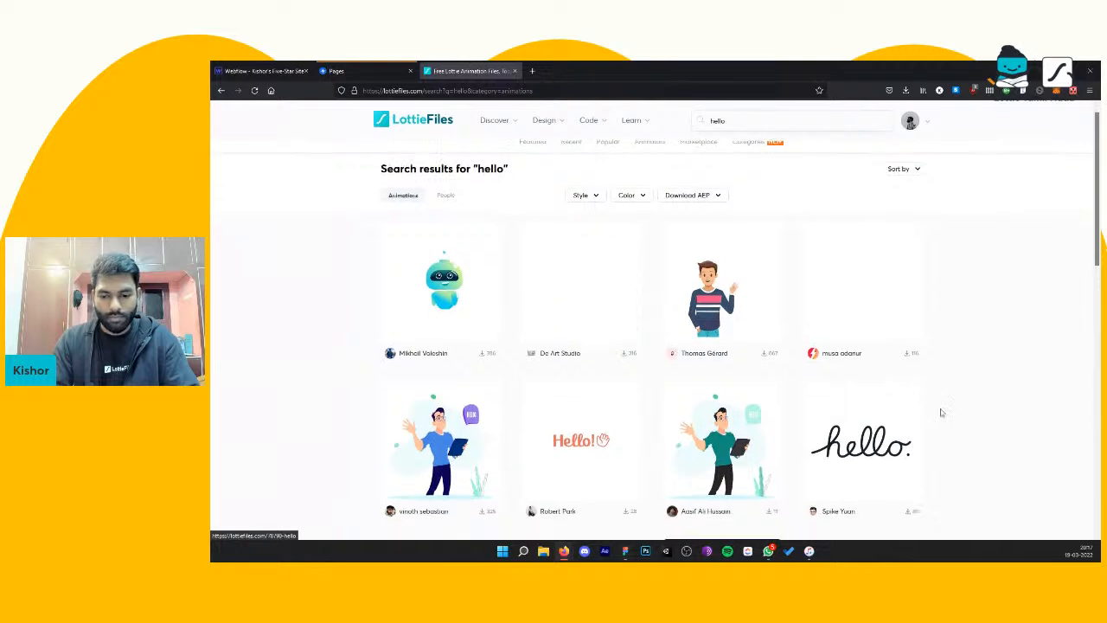
click(881, 367)
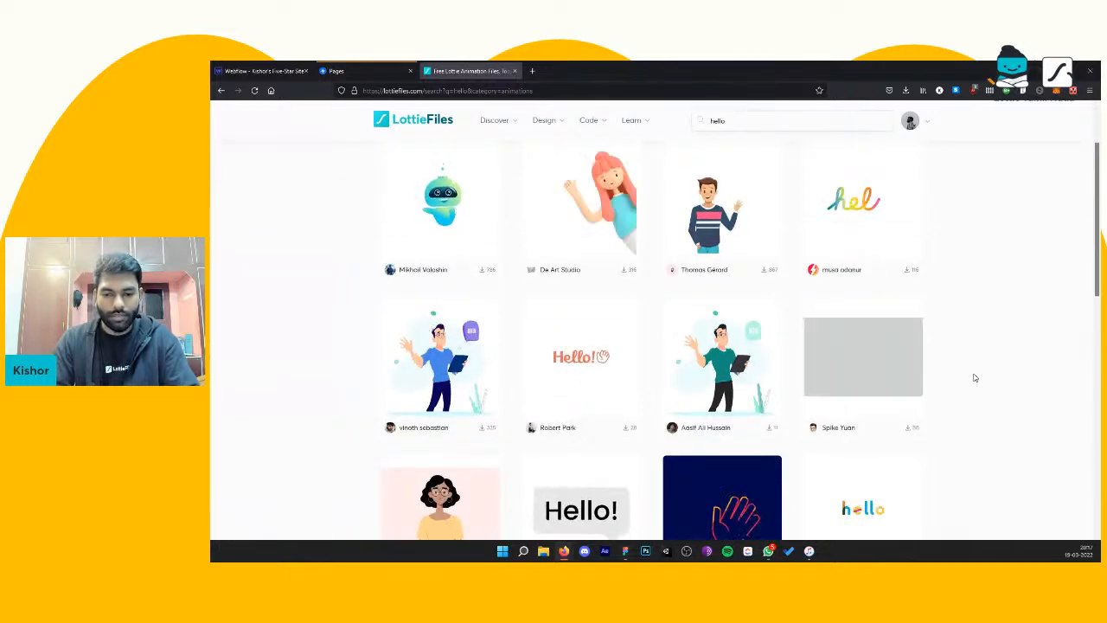
scroll(971, 372, down, 4)
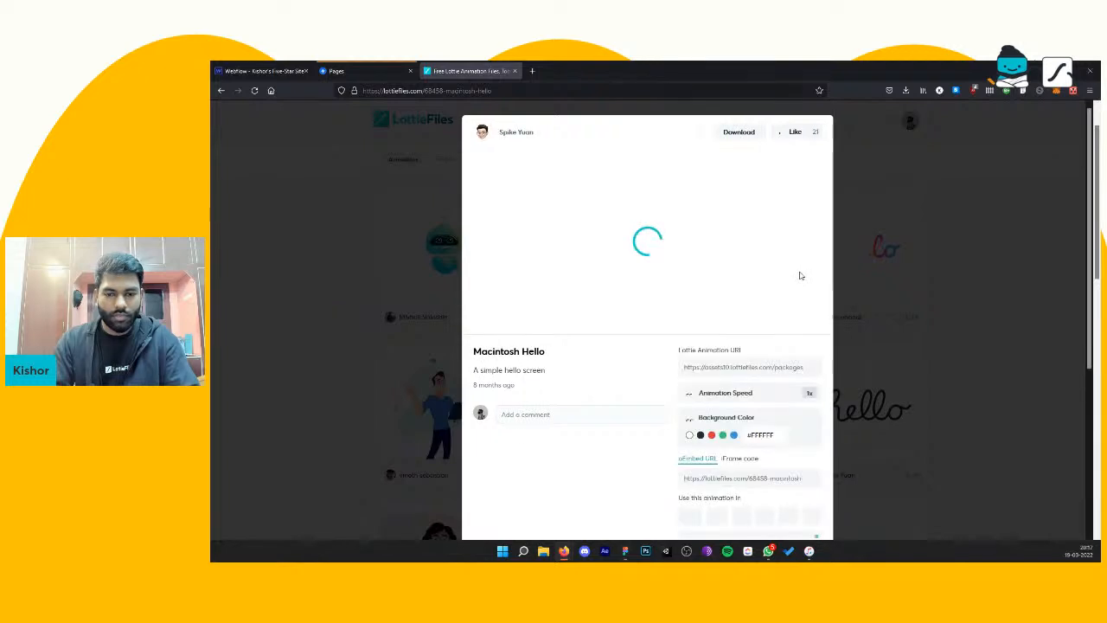
click(796, 132)
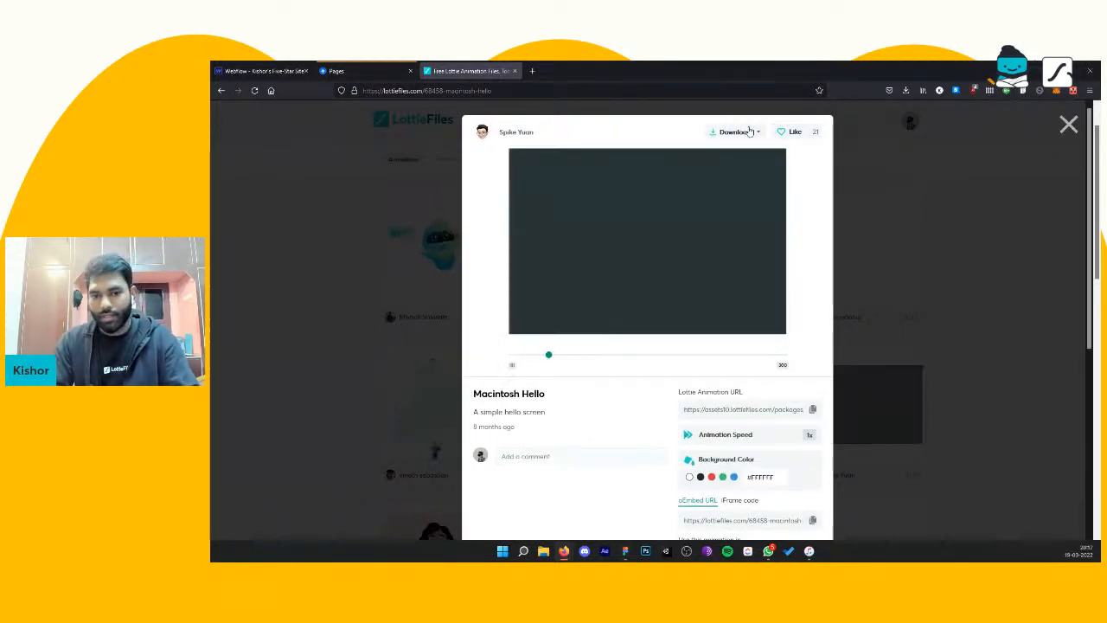
Step: Download the Macintosh Hello animation as Lottie JSON and save it in the Lottie Community folder
click(744, 135)
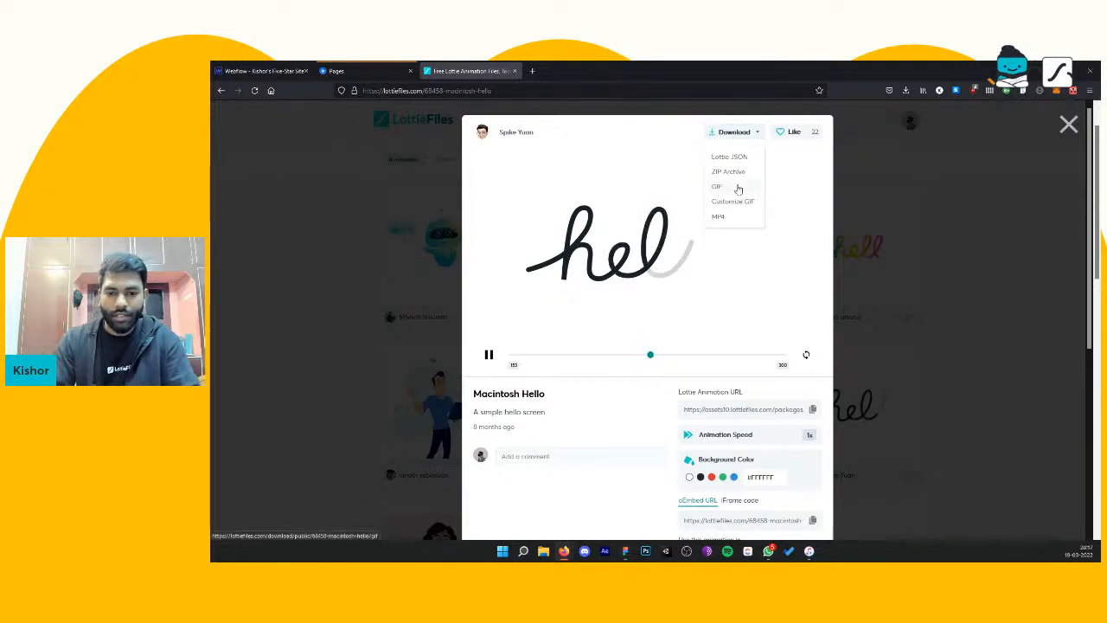
click(736, 157)
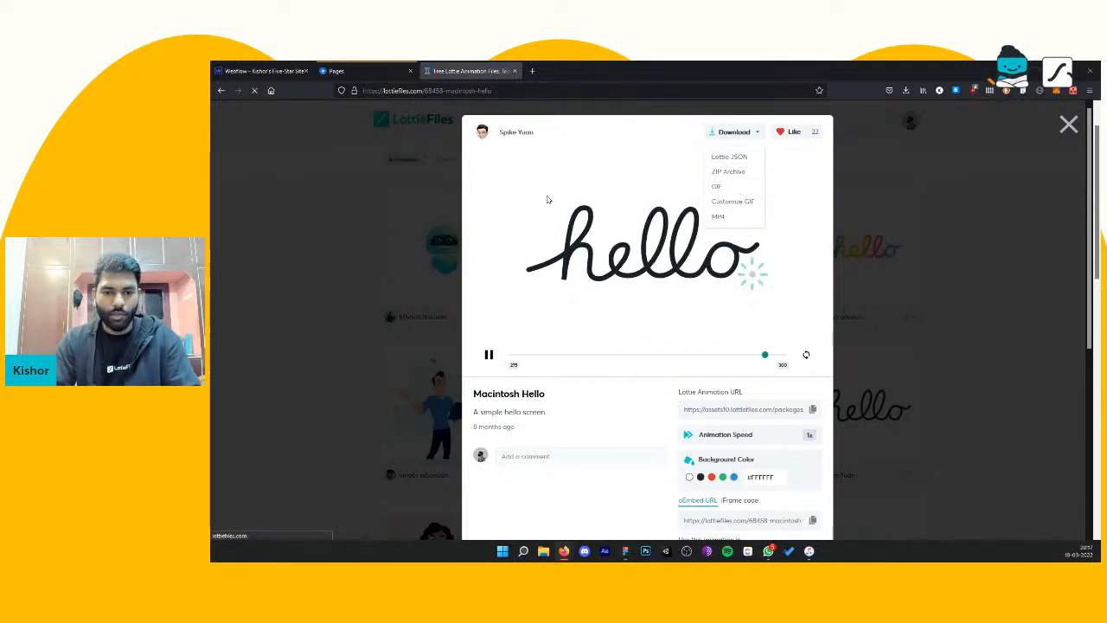
click(379, 199)
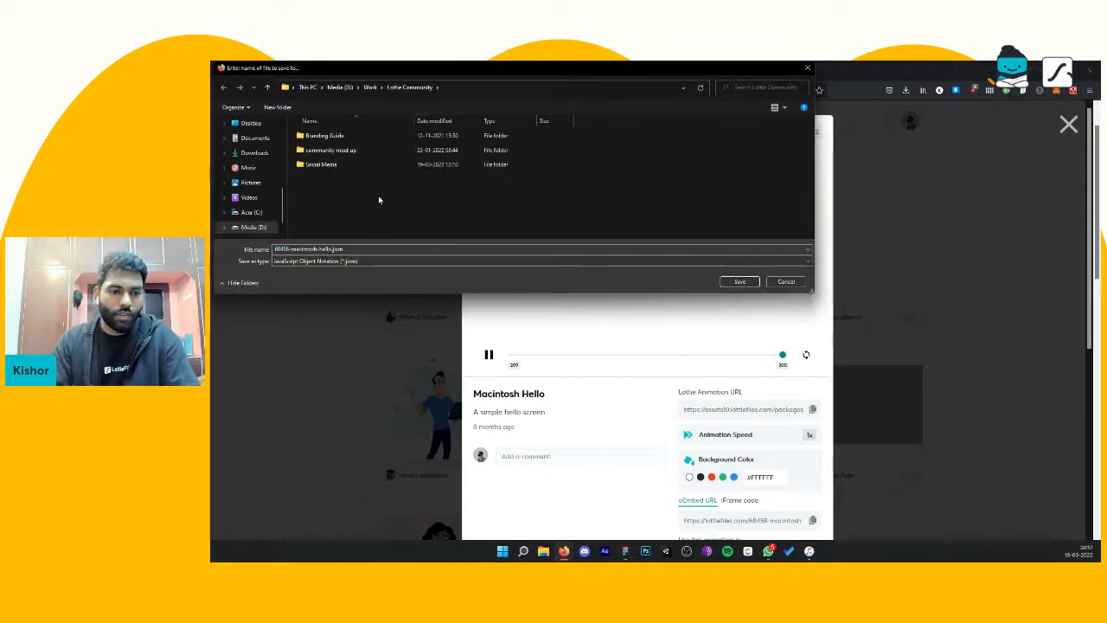
click(740, 282)
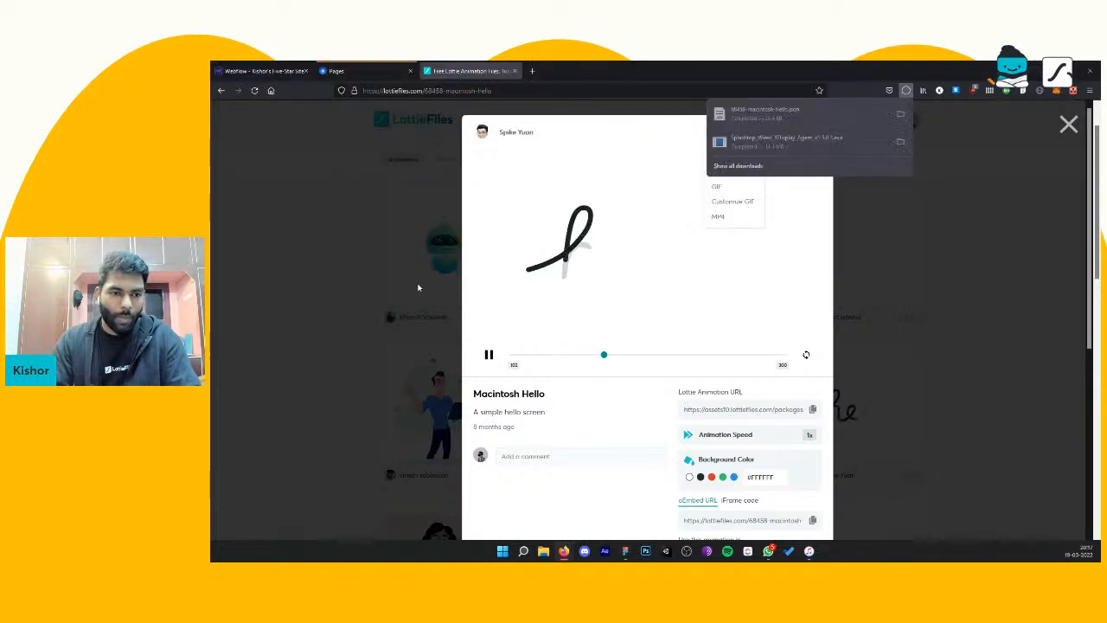
Step: Return to the Webflow site and upload 68458-macintosh-hello.json to its Lottie assets
click(364, 70)
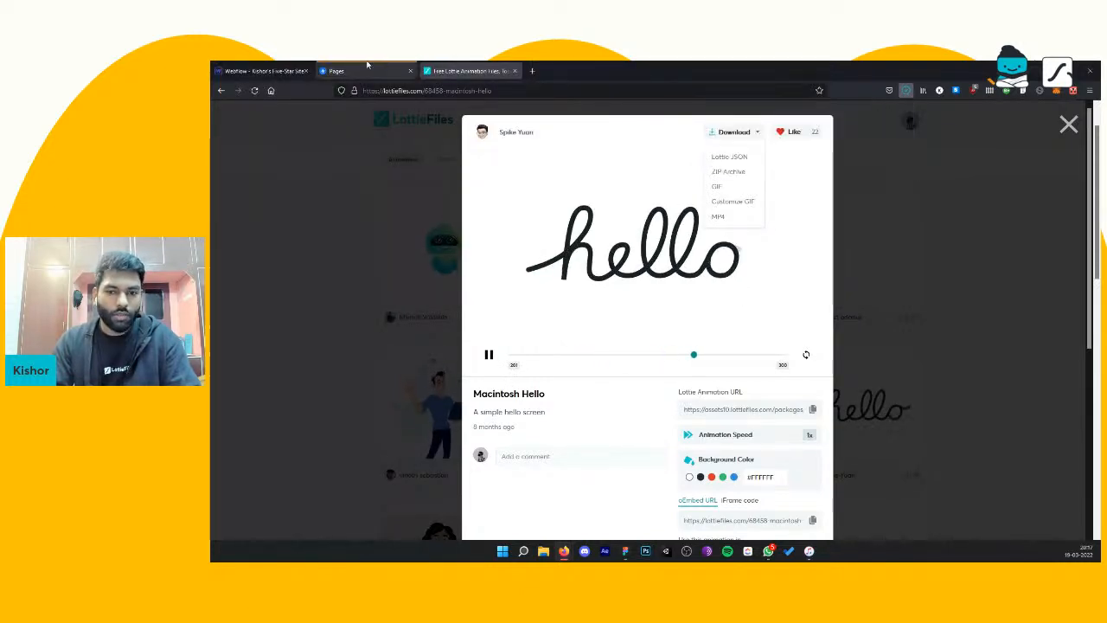
click(262, 71)
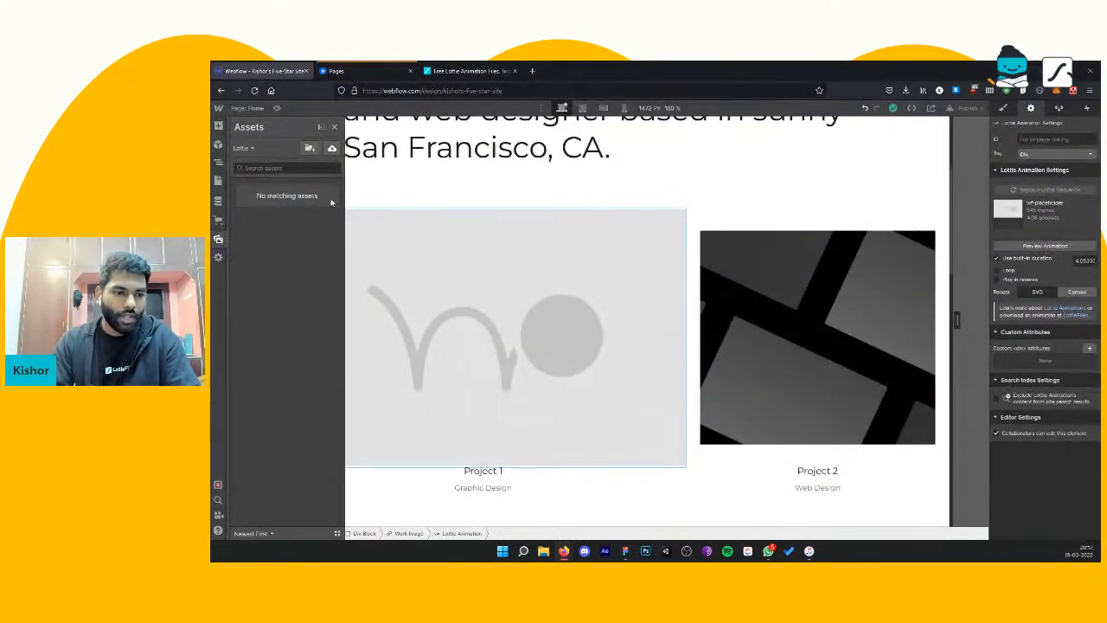
click(331, 148)
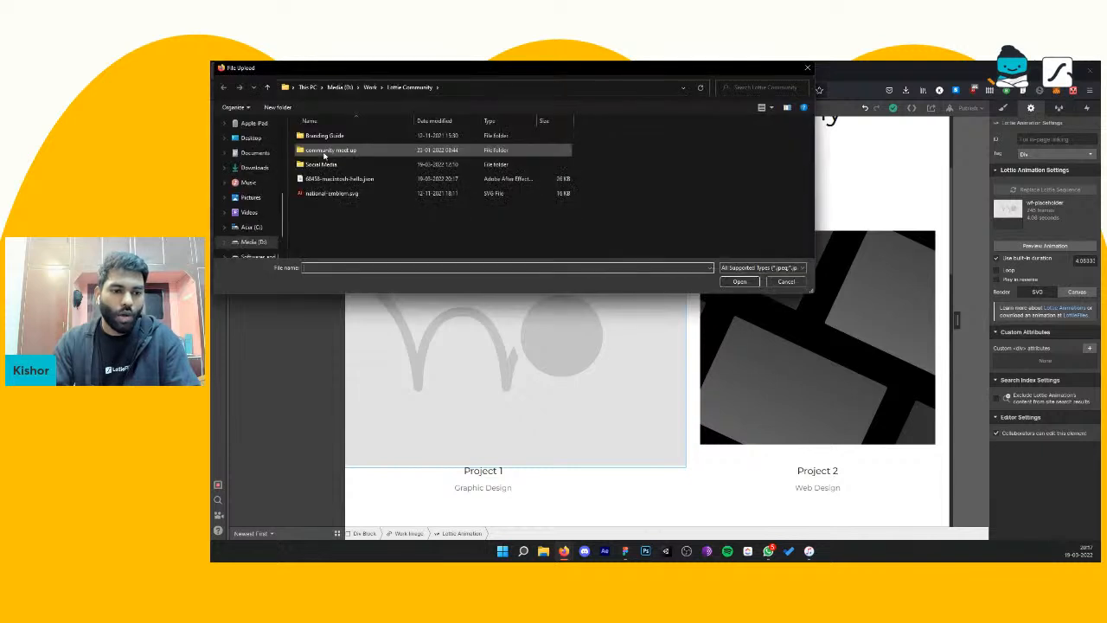
click(786, 283)
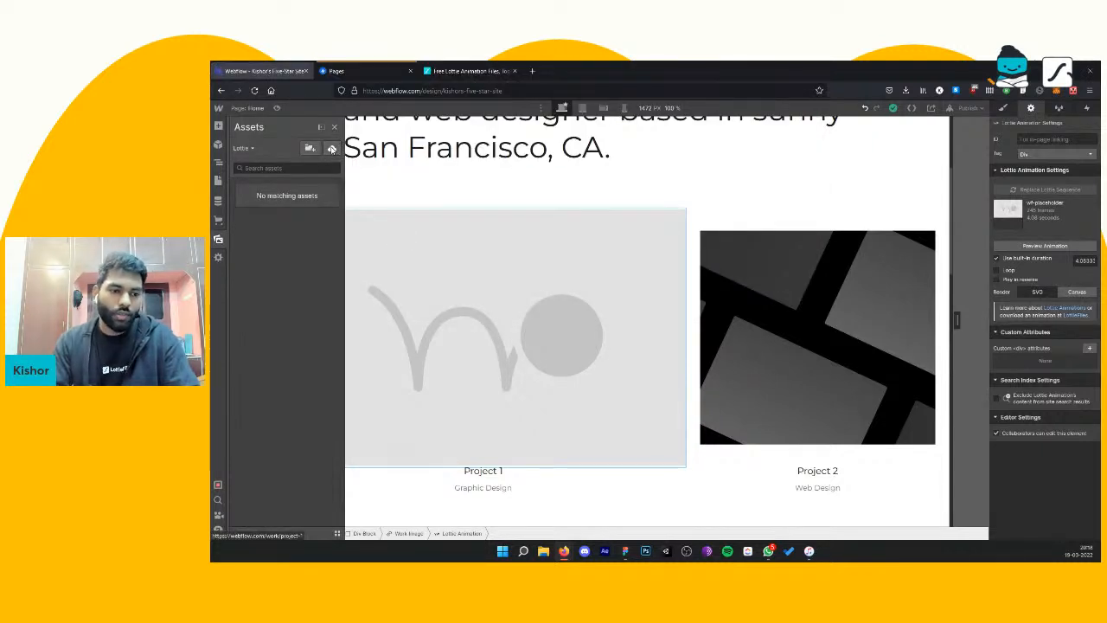
click(331, 148)
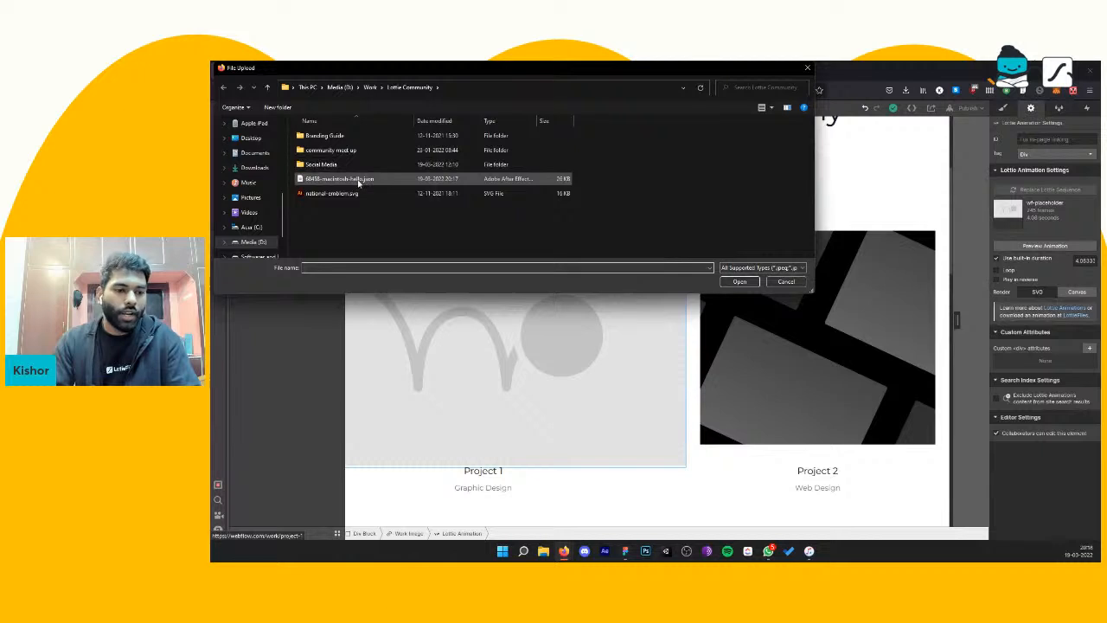
click(357, 180)
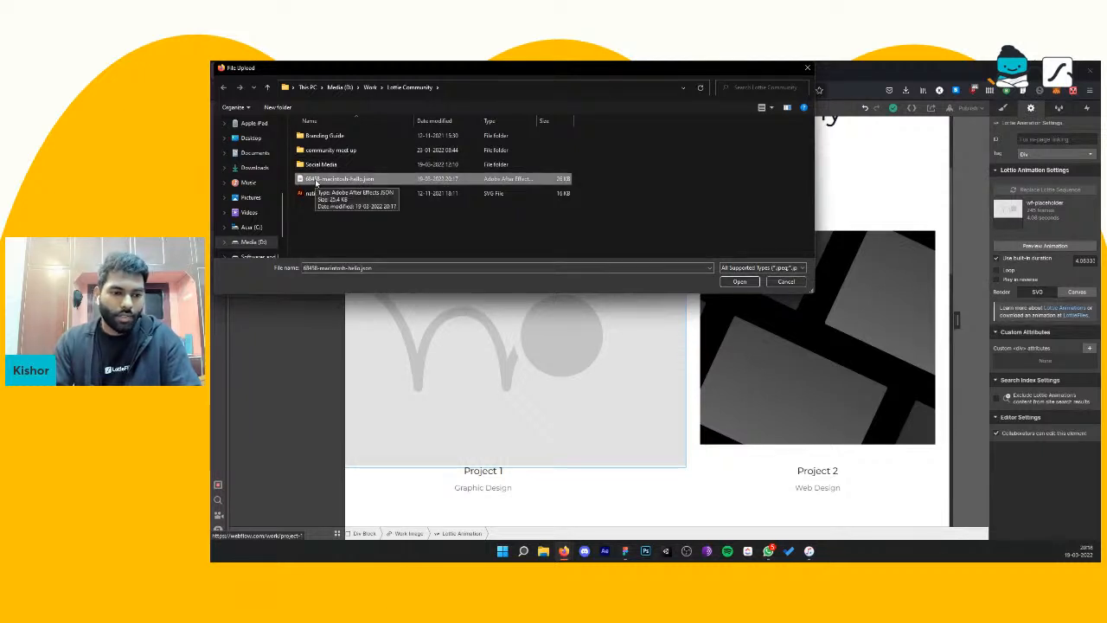
click(738, 281)
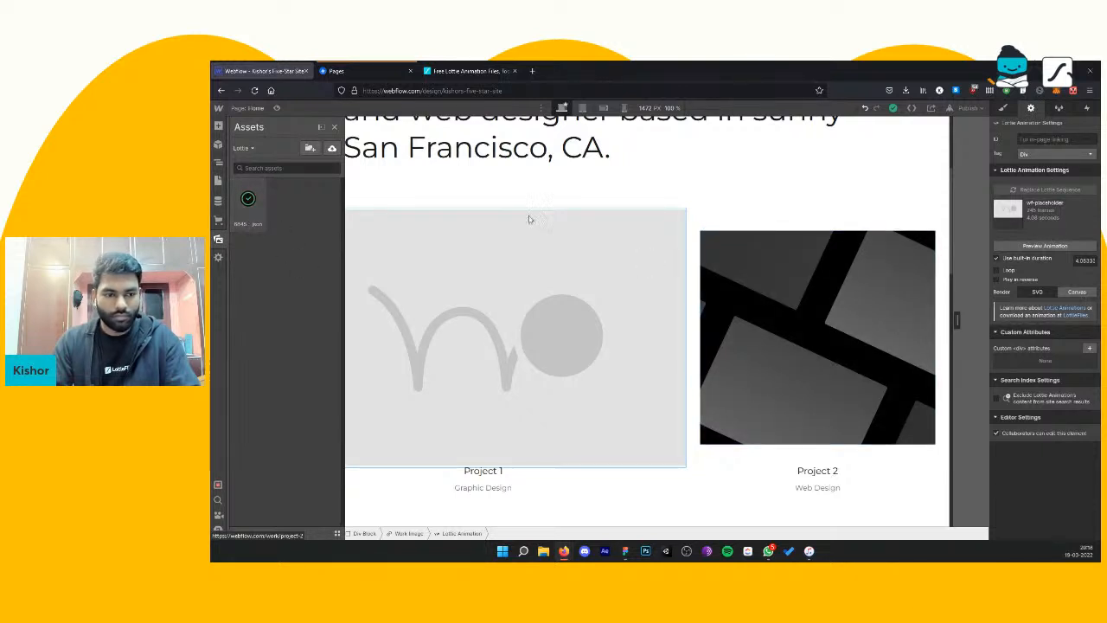
Step: Replace the Project 1 Lottie animation's placeholder sequence with 68458-macintosh-hello.json from the assets
click(444, 185)
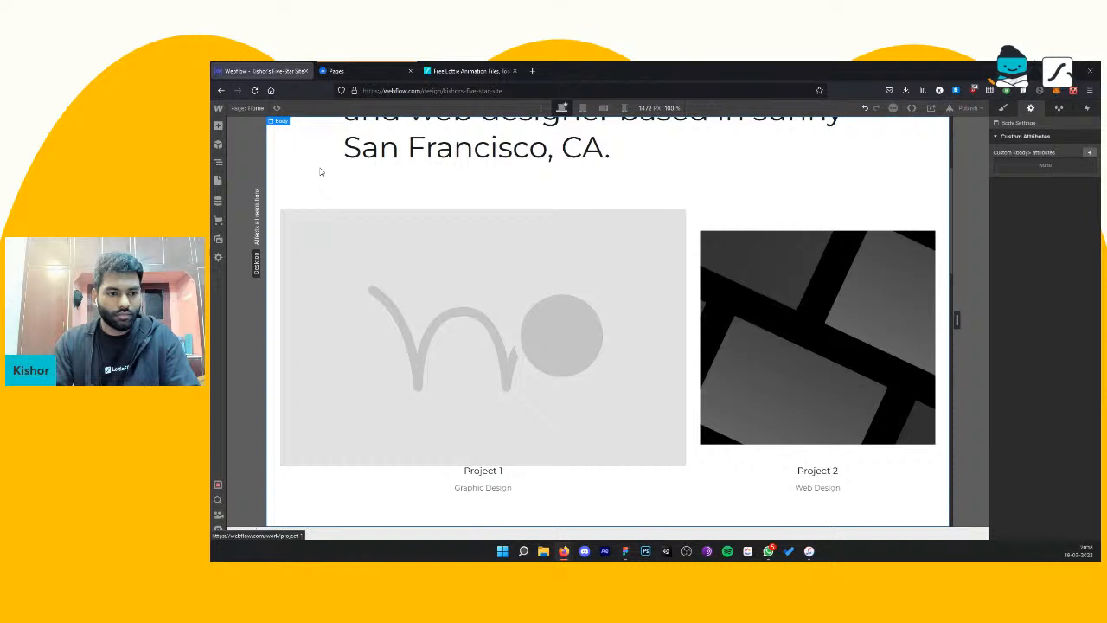
click(513, 336)
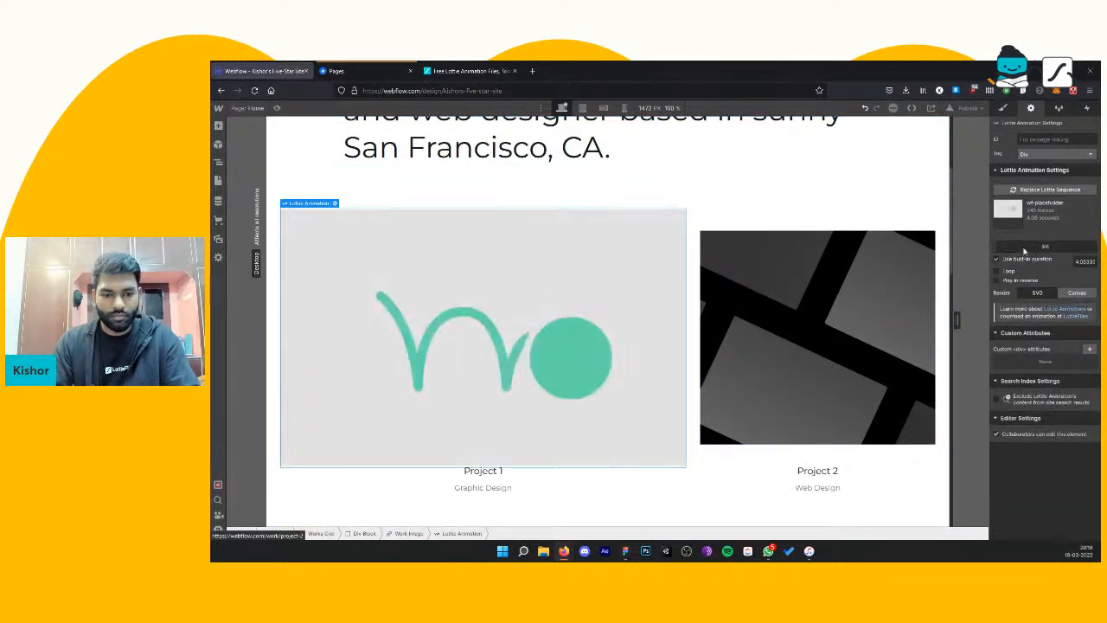
click(218, 238)
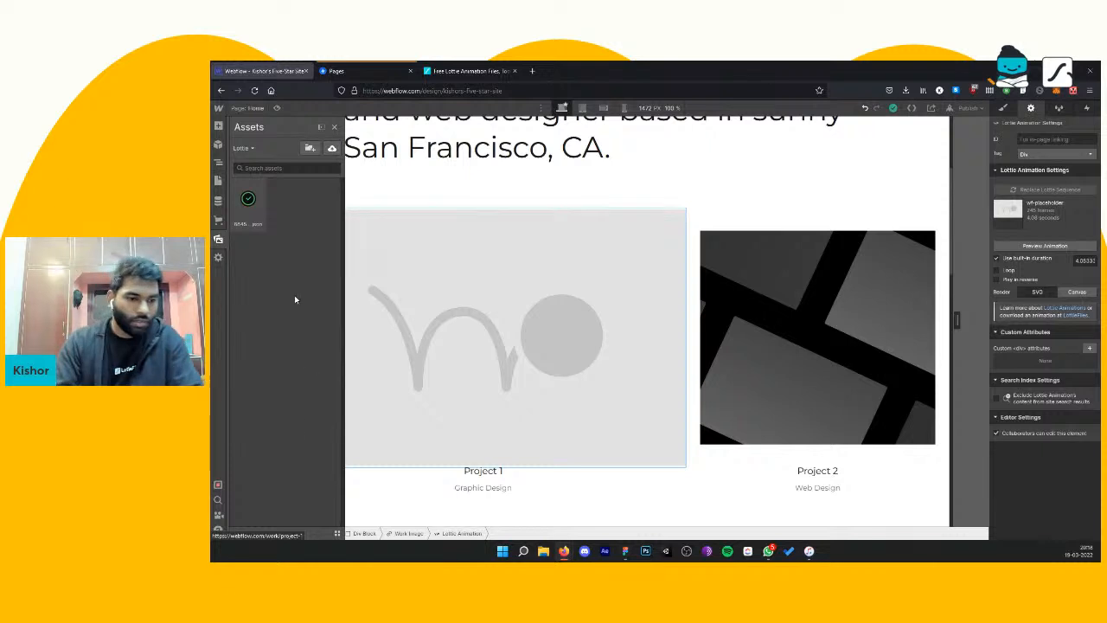
Step: Turn on looping for the Project 1 Lottie animation and preview it on the page
click(997, 272)
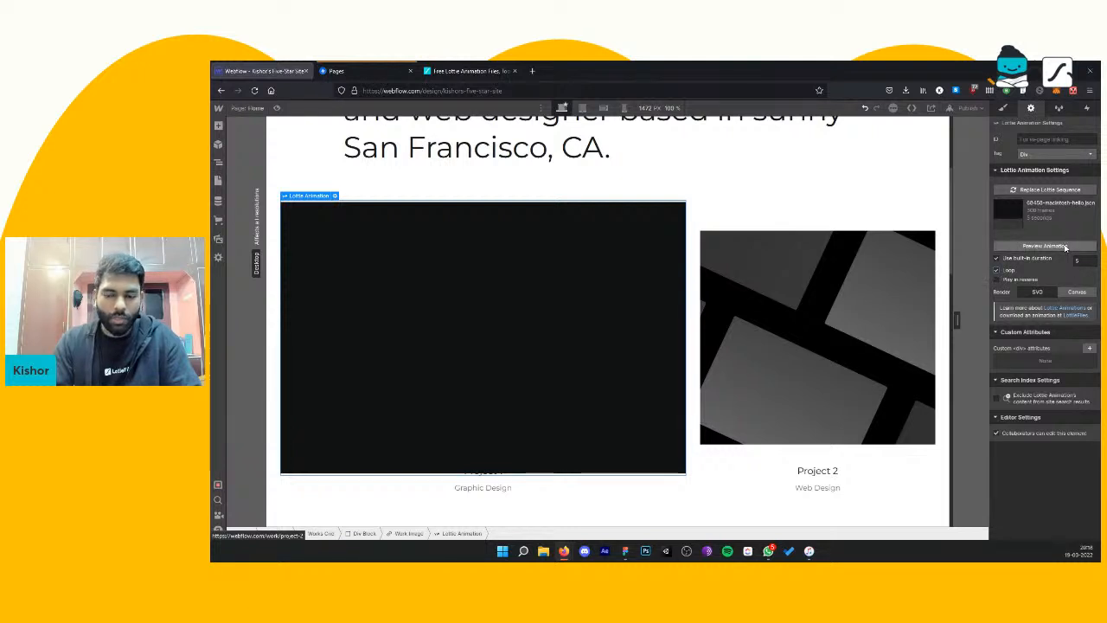
click(1064, 247)
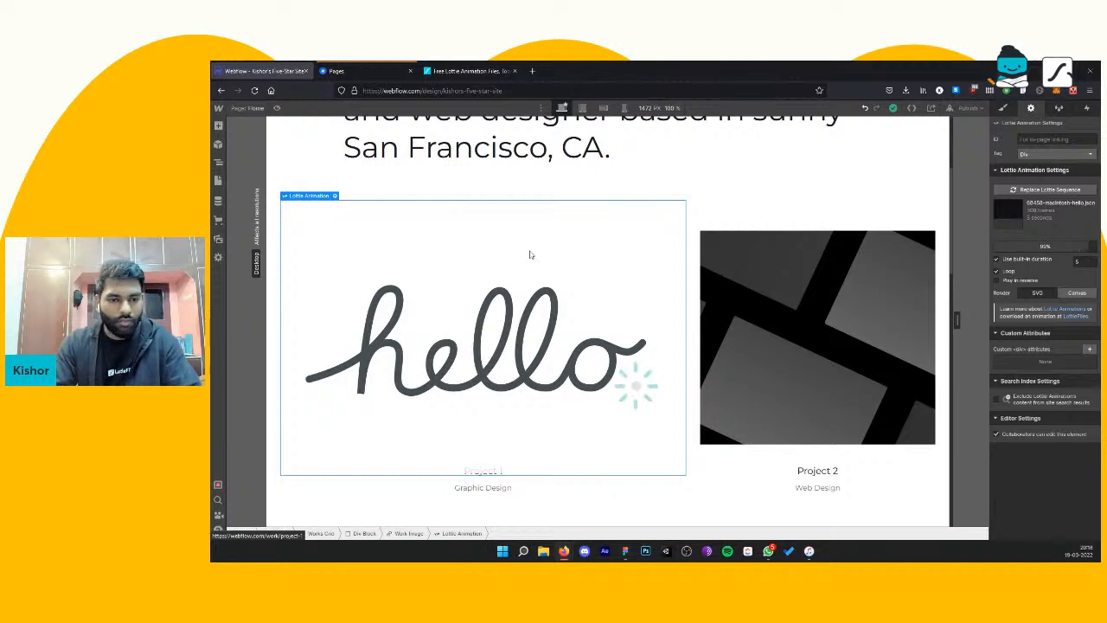
scroll(527, 277, up, 1)
scroll(523, 294, down, 2)
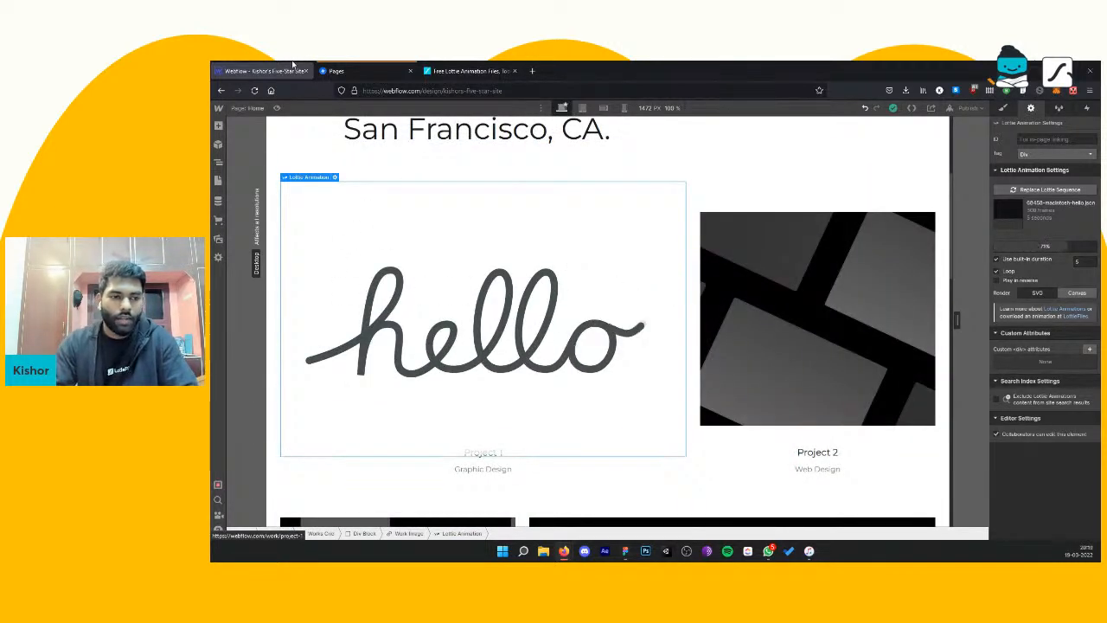
Step: Switch to Swipe Pages and set up a new page named "demo" with the Smart Page type
click(342, 71)
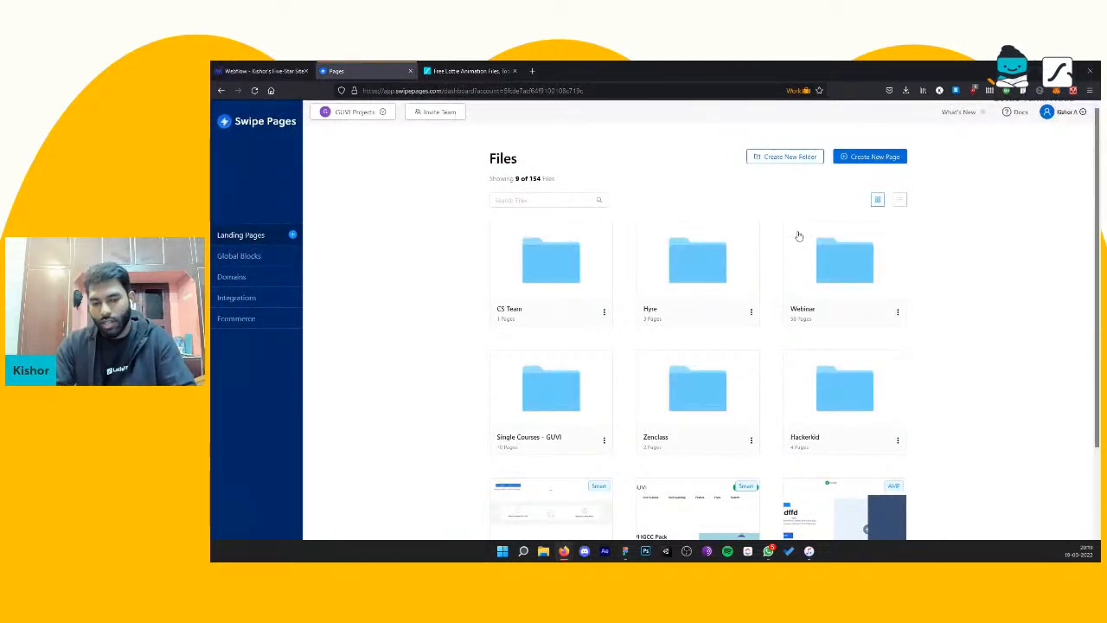
click(881, 158)
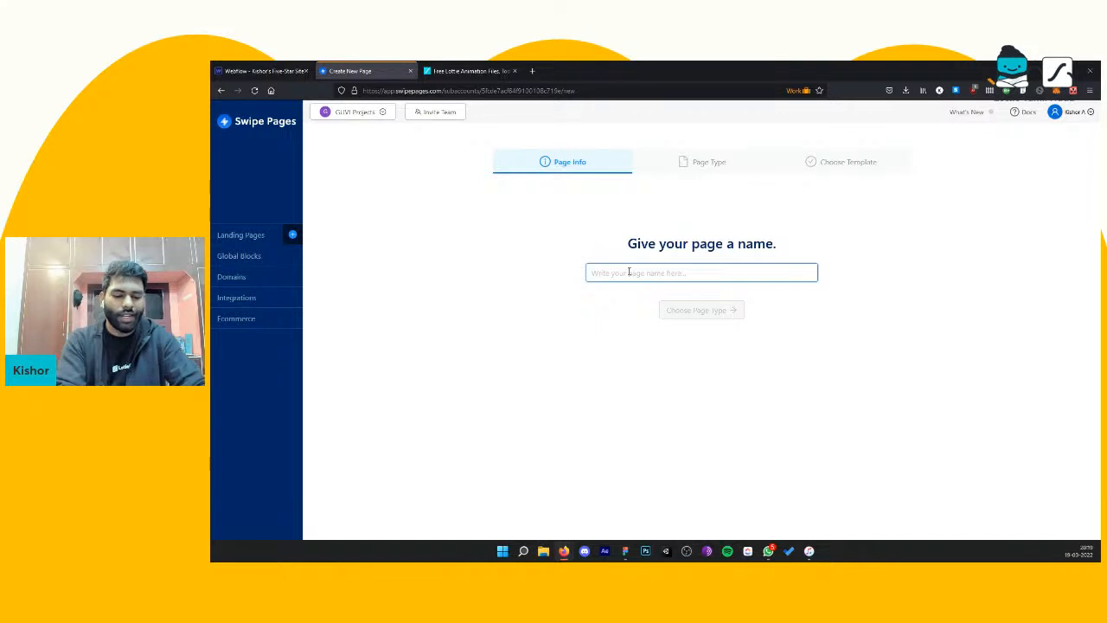
text(demo)
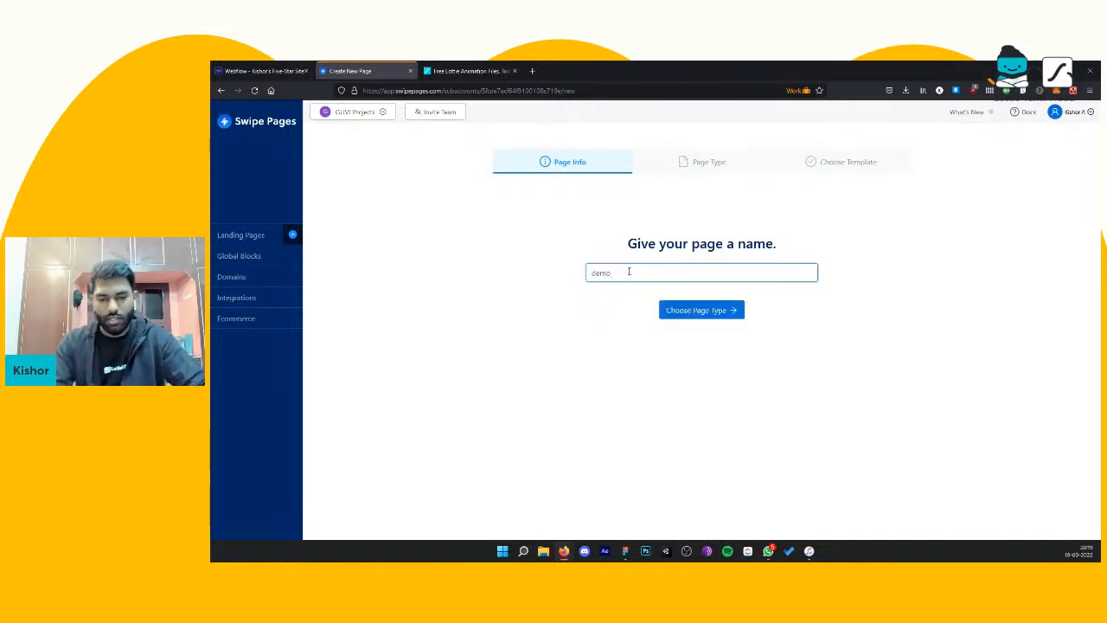
click(715, 311)
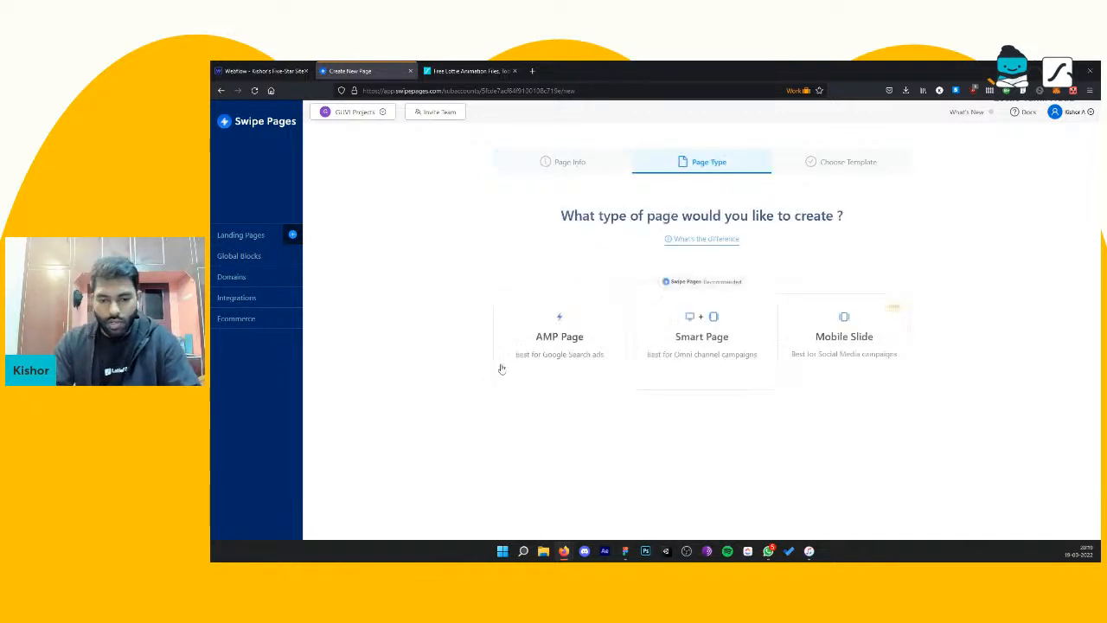
click(673, 346)
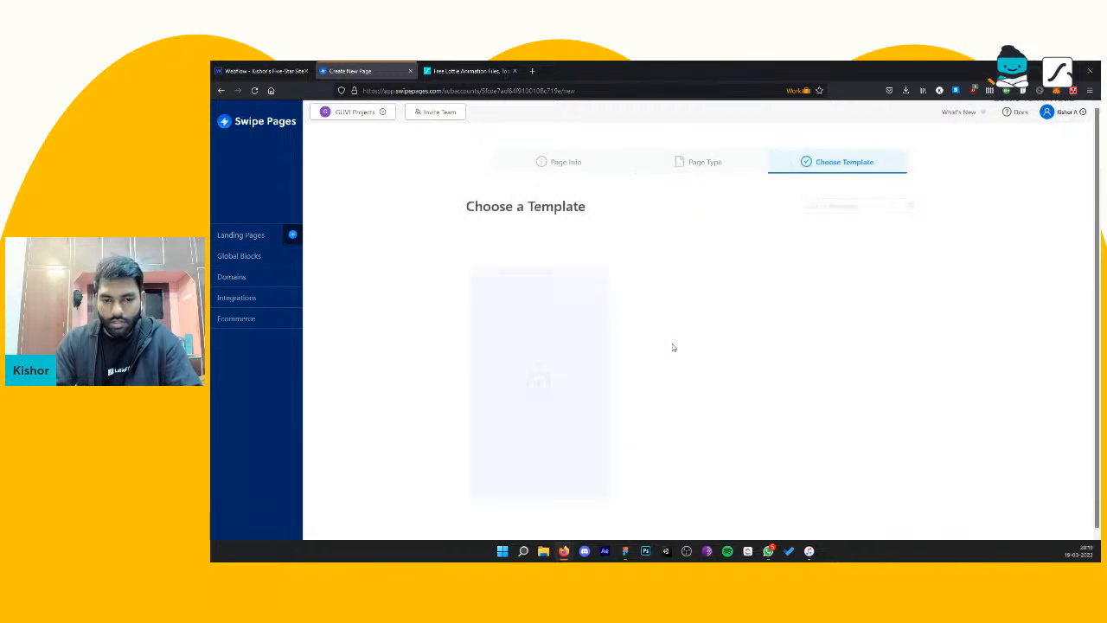
click(711, 163)
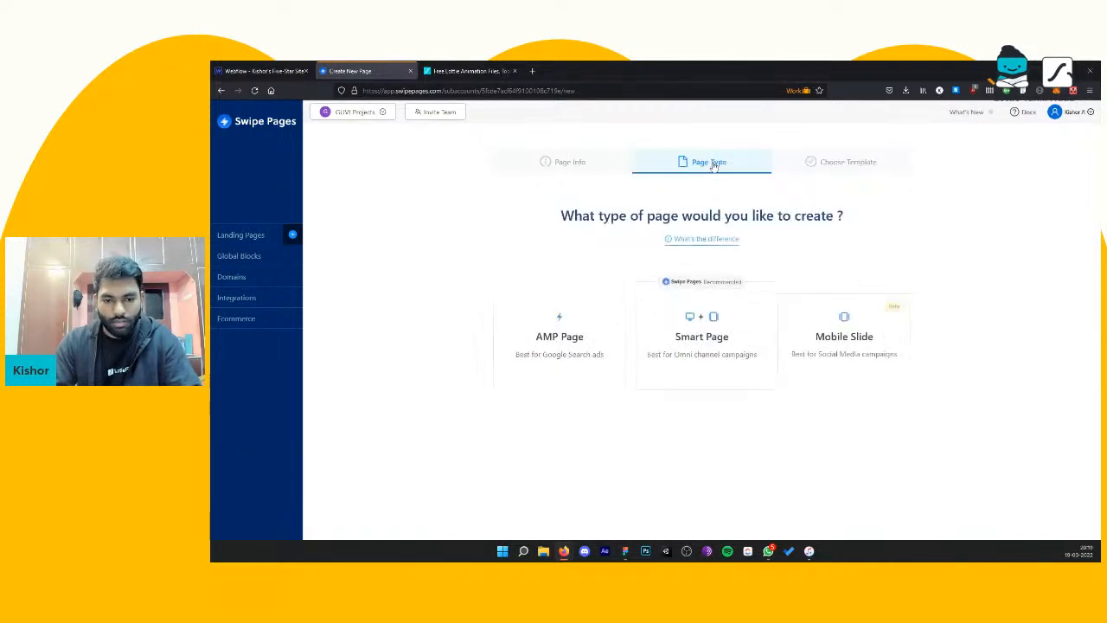
click(693, 324)
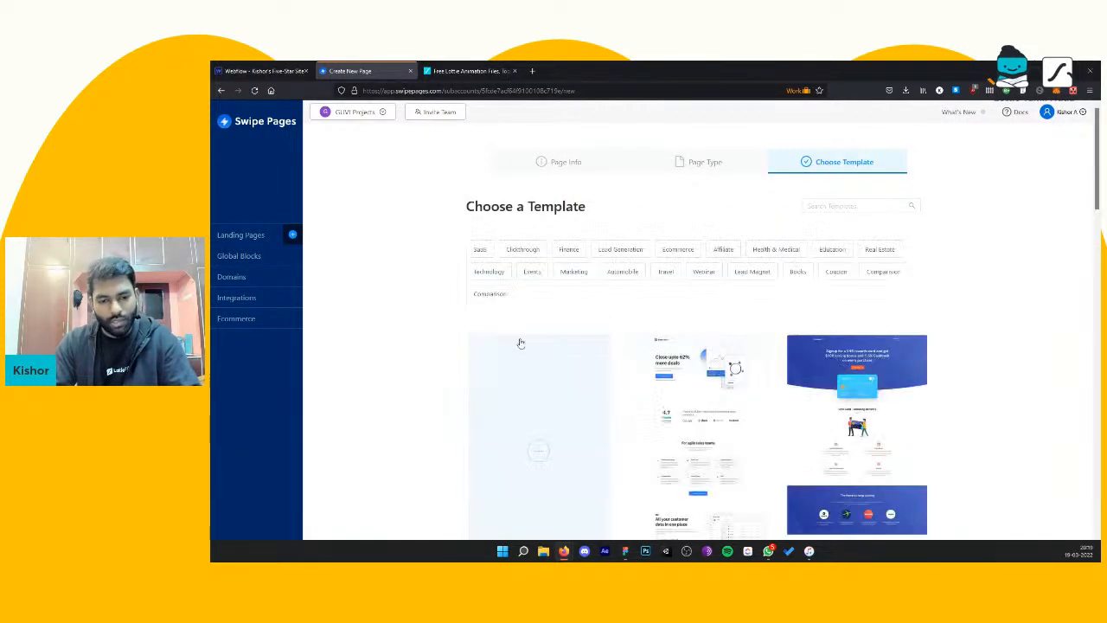
Step: Start the demo page from a blank page and add a blank section with two equal columns
scroll(563, 383, down, 3)
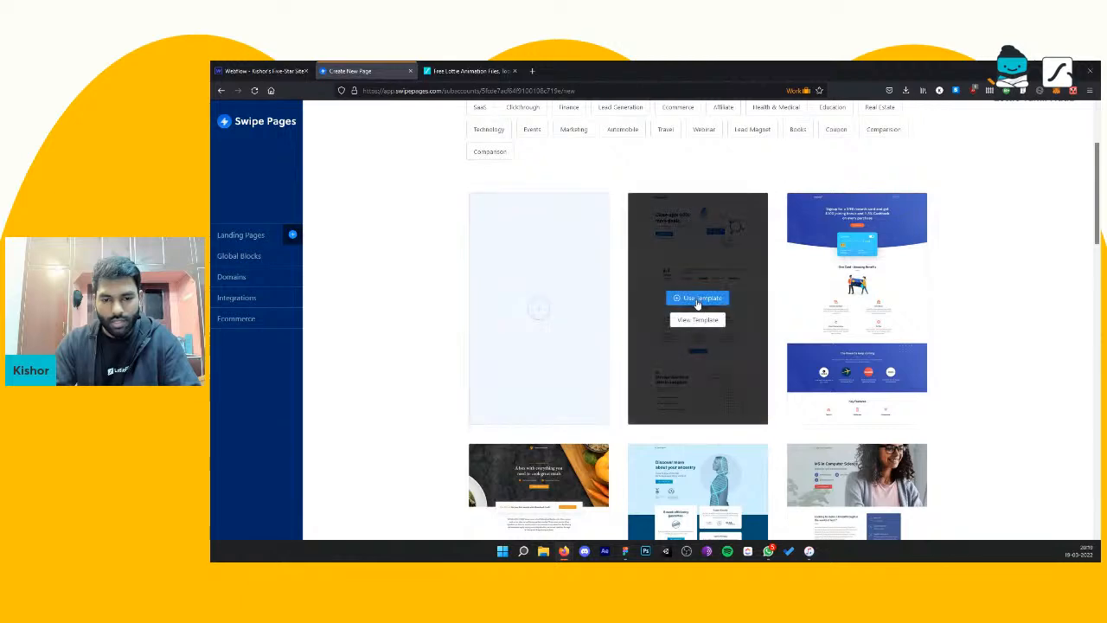
scroll(643, 285, up, 2)
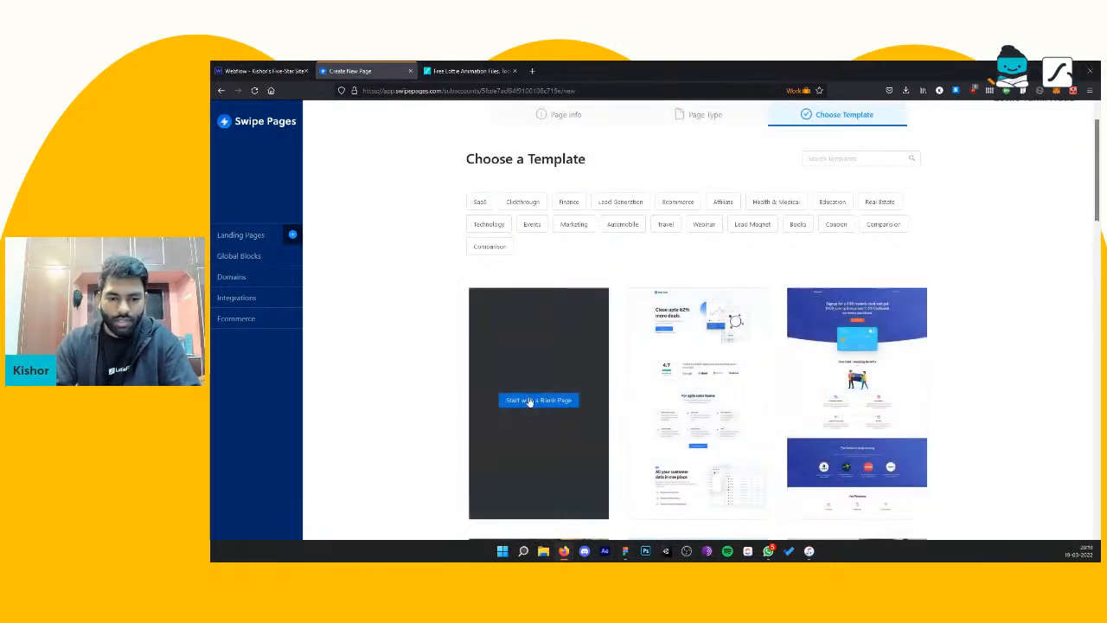
click(529, 399)
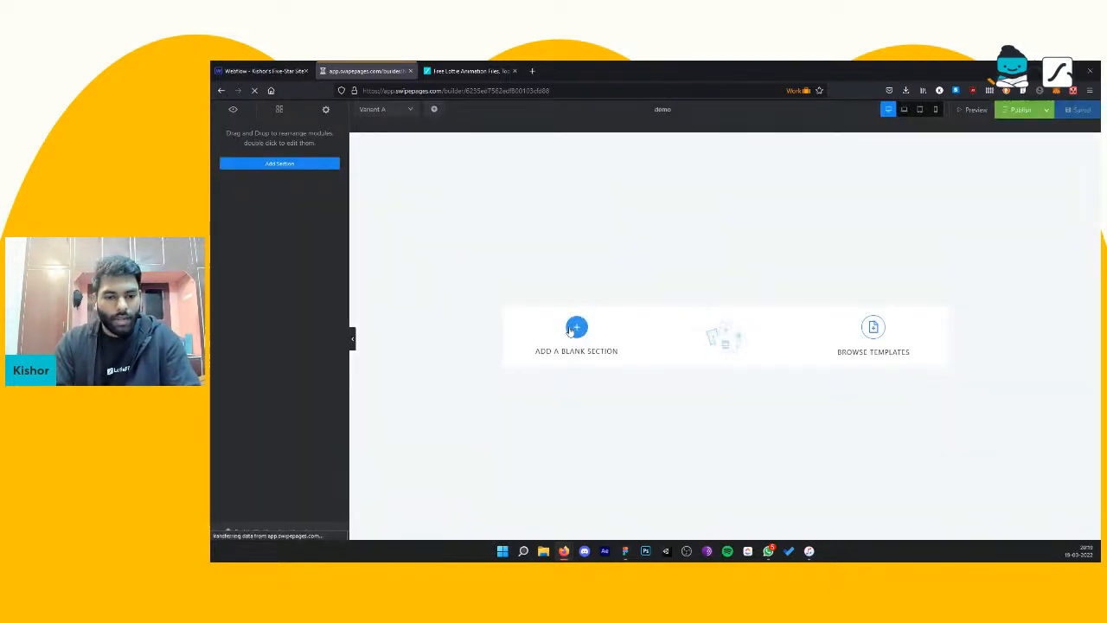
click(575, 336)
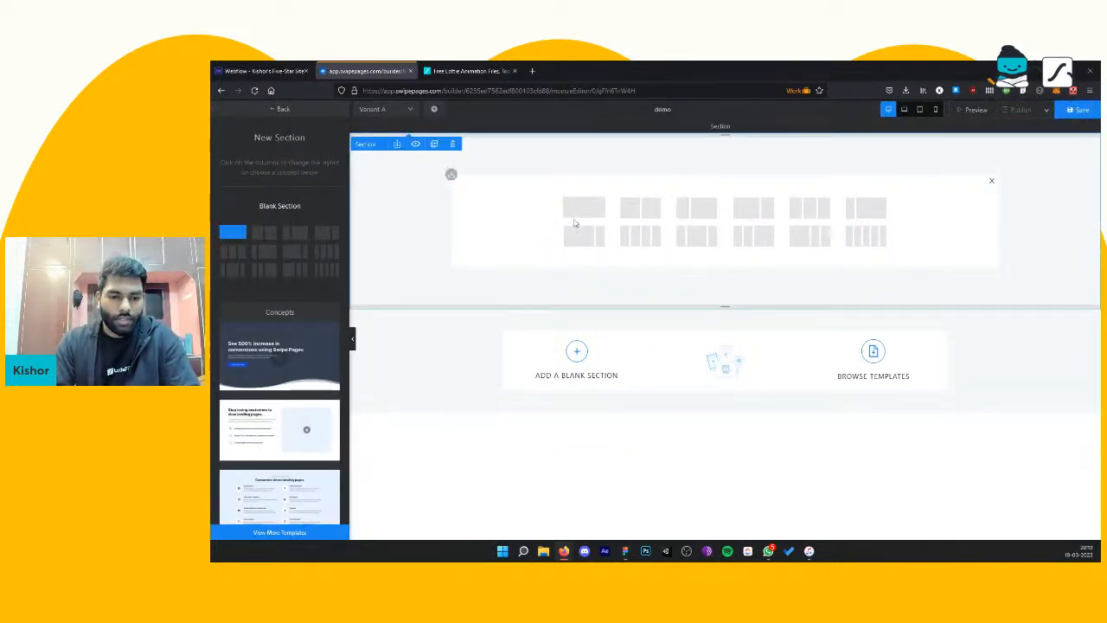
click(263, 239)
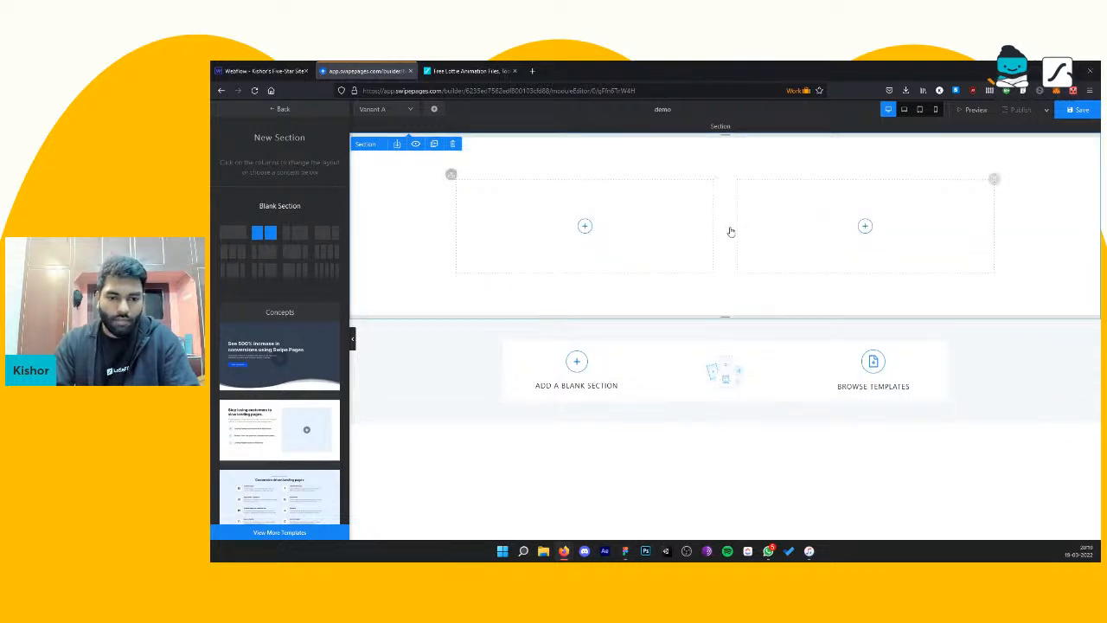
Step: Add a heading to the section's left column with the text "Hello all! this is a demo page"
click(586, 227)
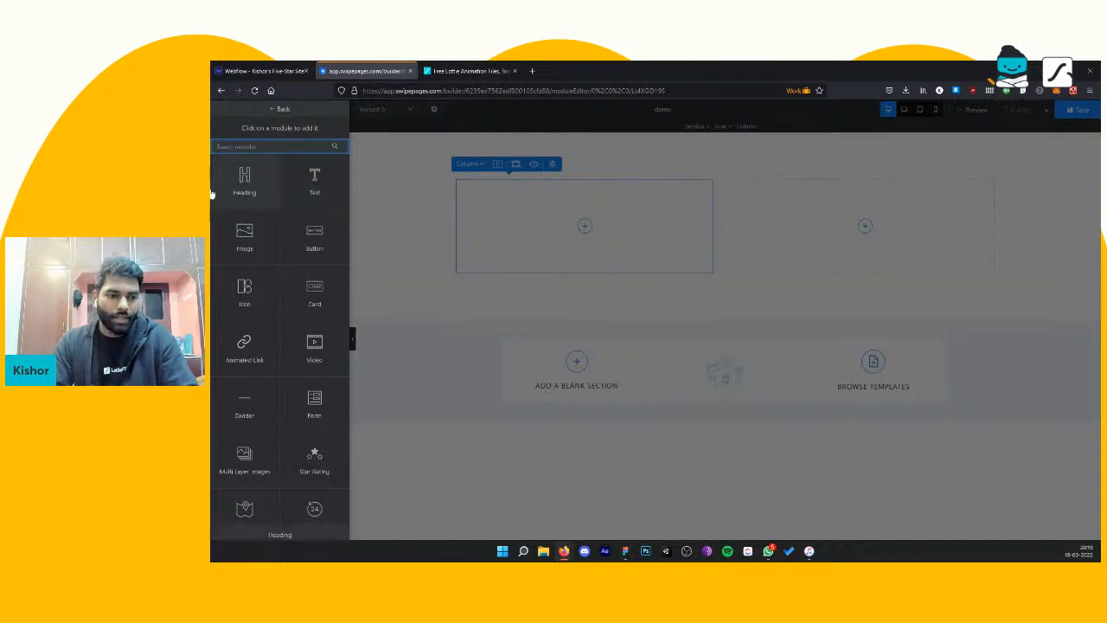
click(231, 189)
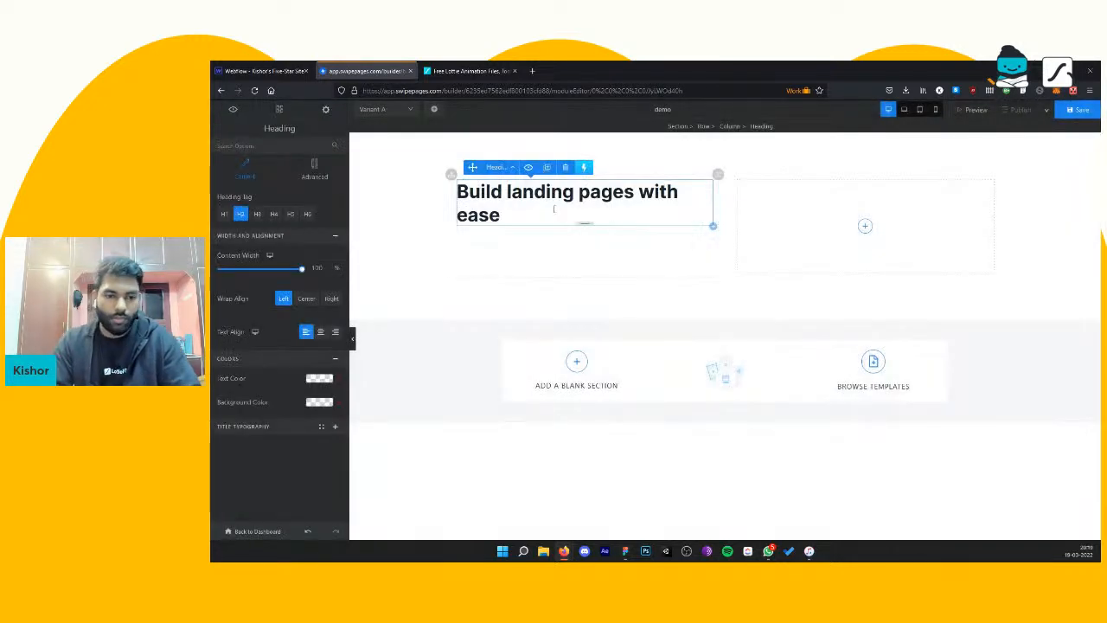
key(ctrl+a)
text(He)
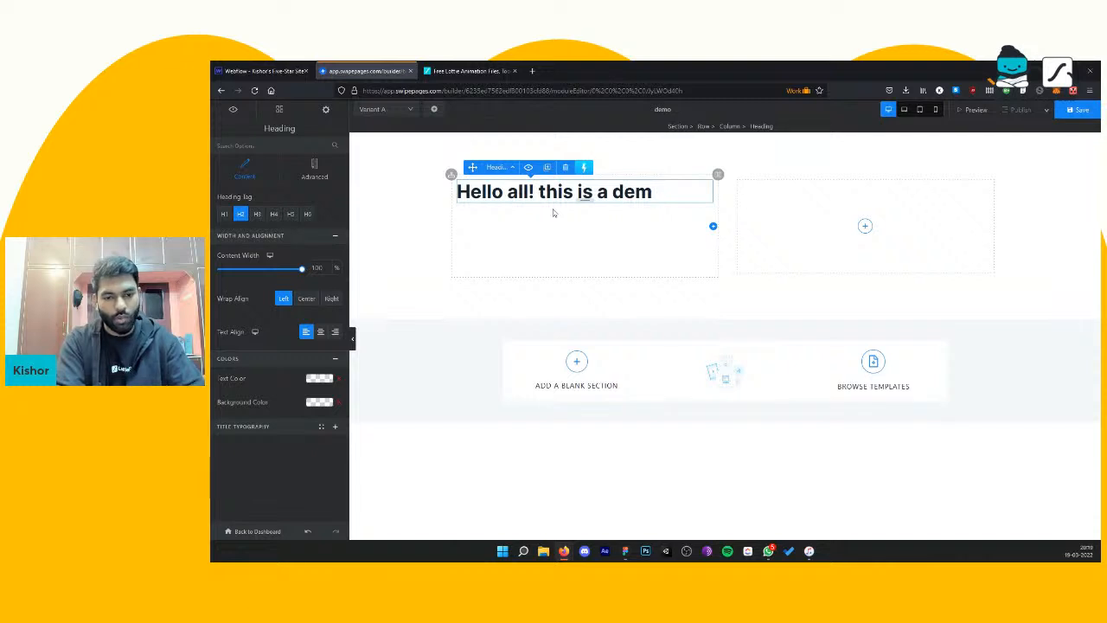
text(ge)
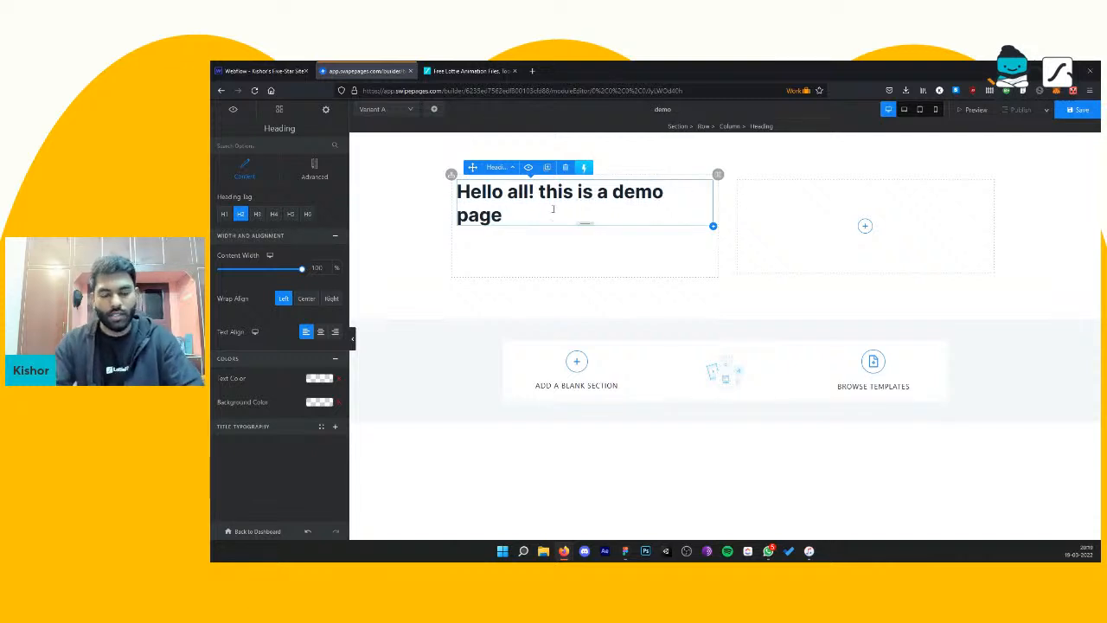
Step: Add an HTML Code module to the section's right column and clear its placeholder code
click(866, 227)
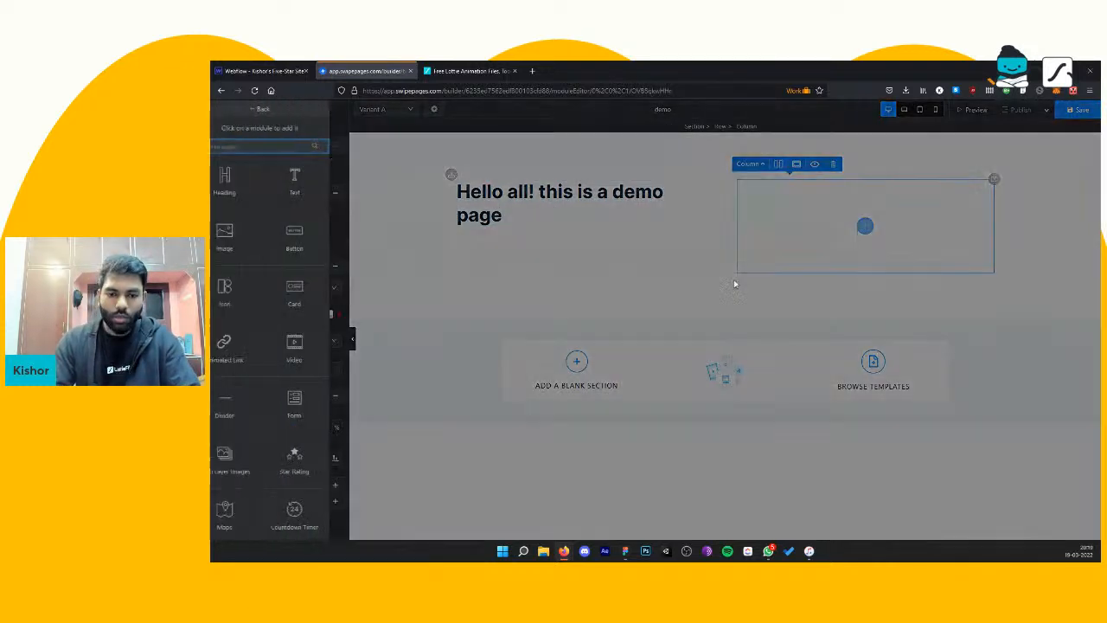
scroll(281, 292, down, 5)
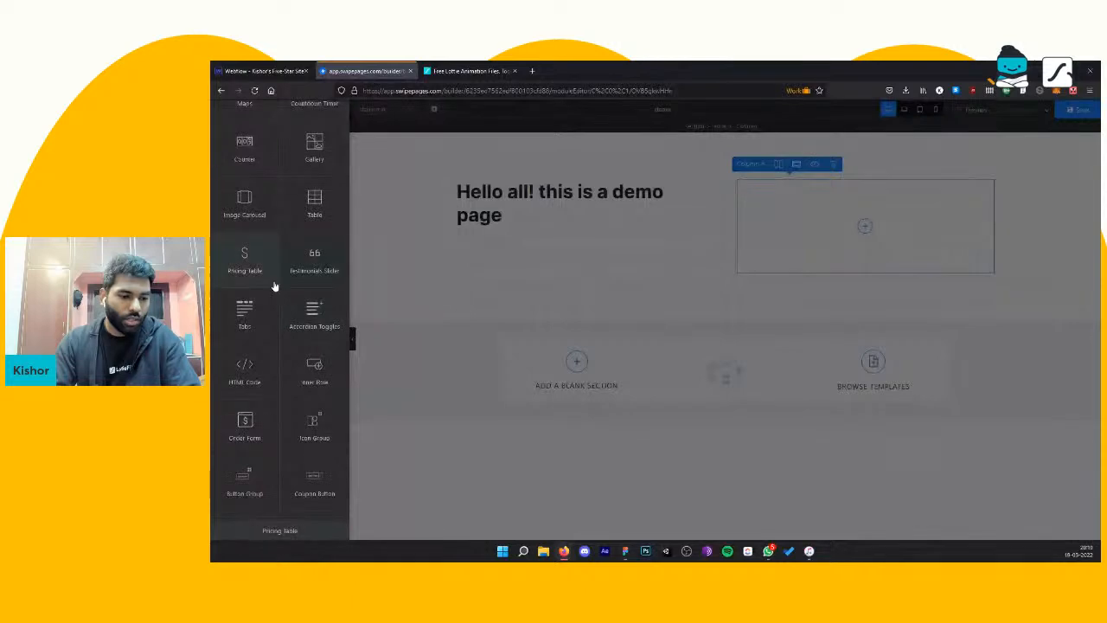
scroll(281, 380, up, 5)
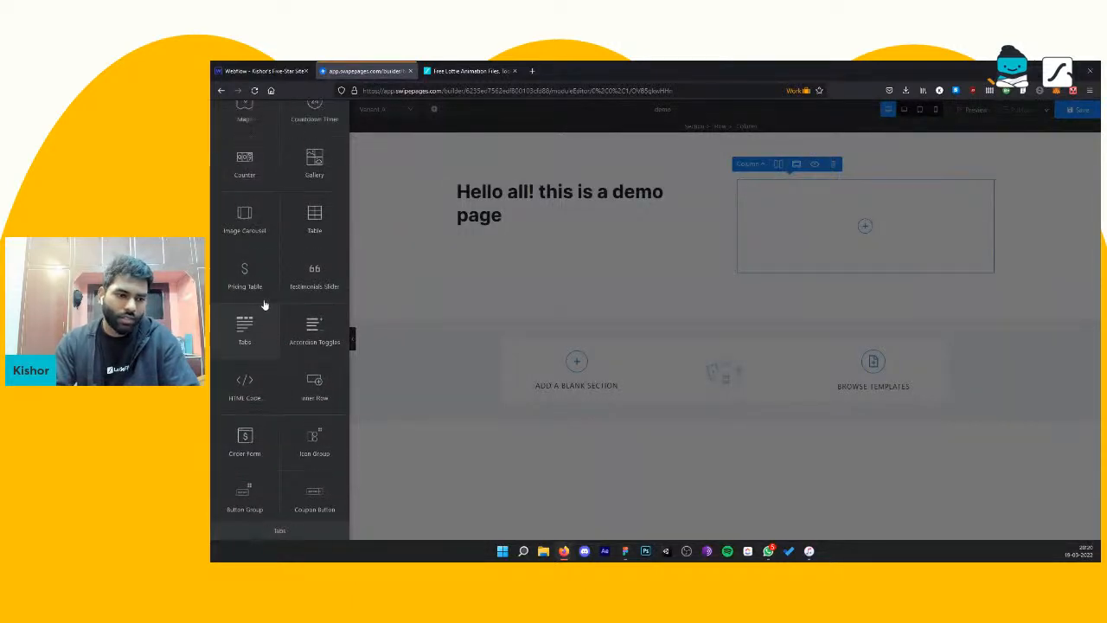
scroll(264, 270, down, 3)
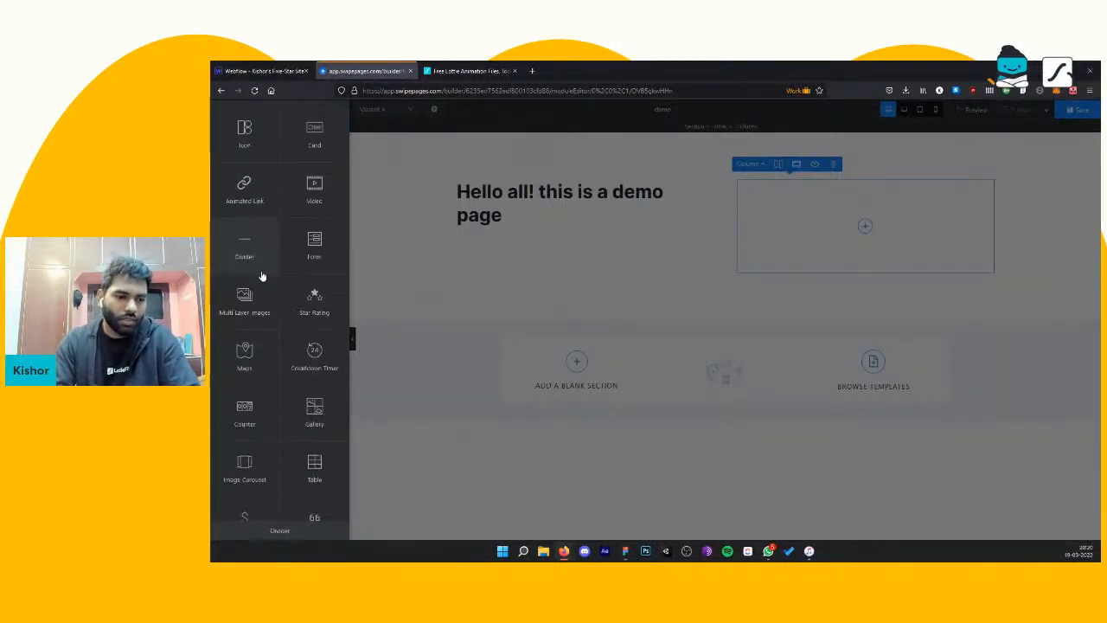
scroll(265, 235, down, 3)
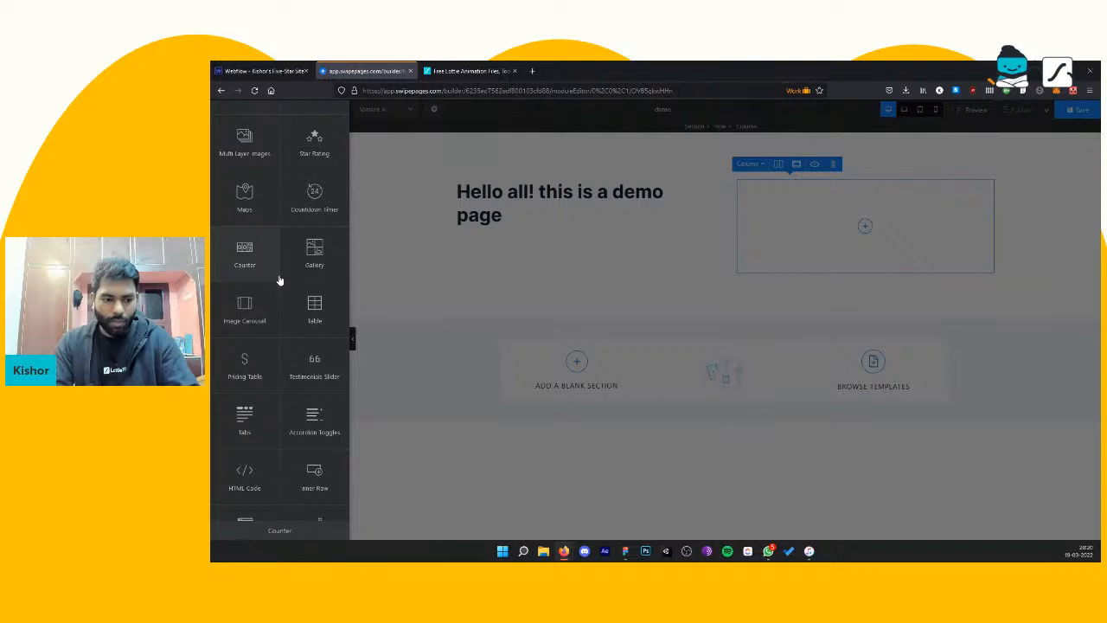
scroll(279, 279, down, 3)
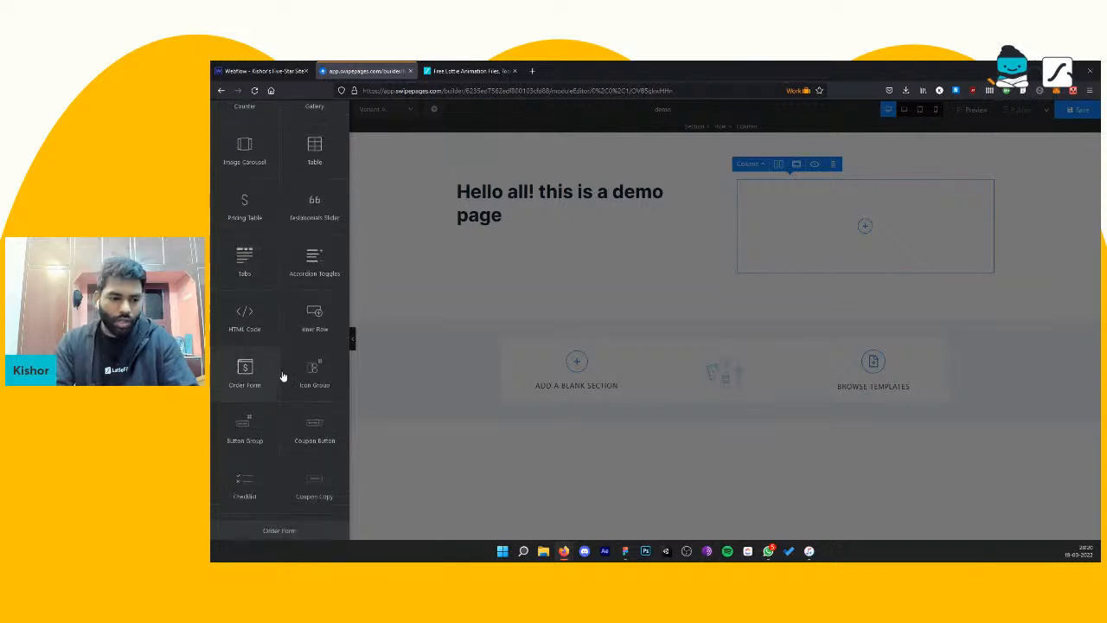
click(243, 318)
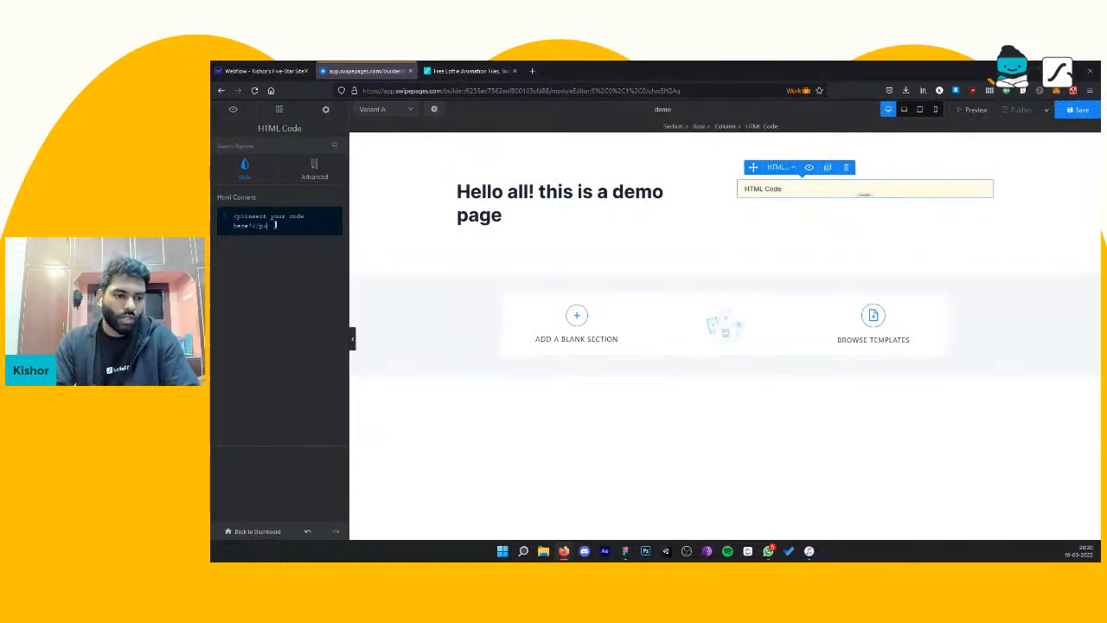
drag(220, 216, 229, 214)
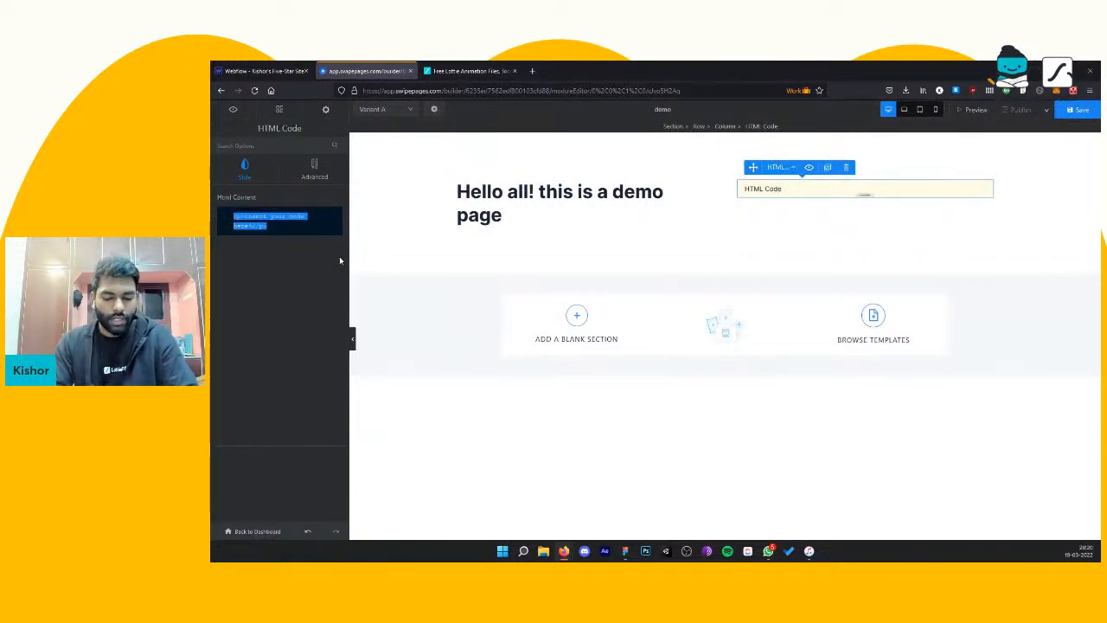
key(BackSpace)
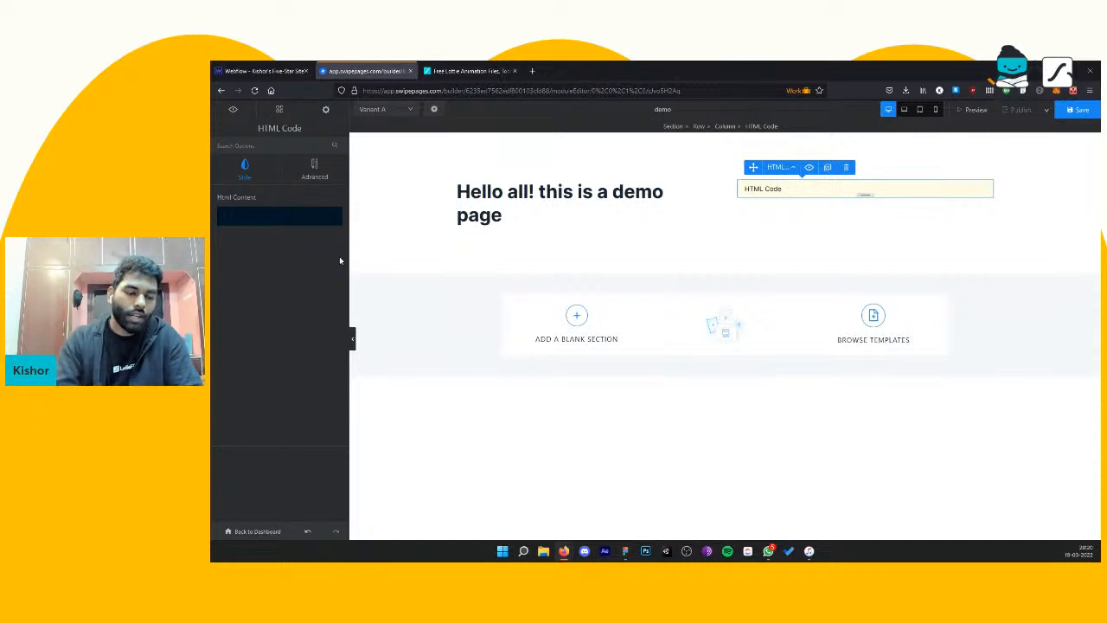
Step: Switch to LottieFiles and open the HTML embed code generator for the Macintosh Hello animation
click(465, 69)
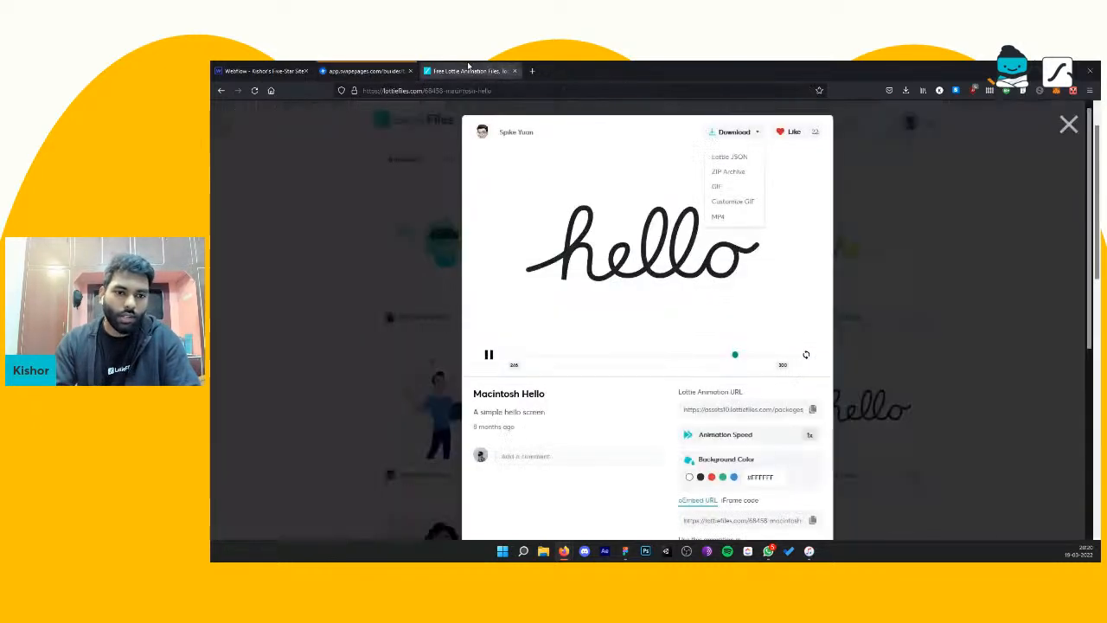
scroll(588, 364, down, 4)
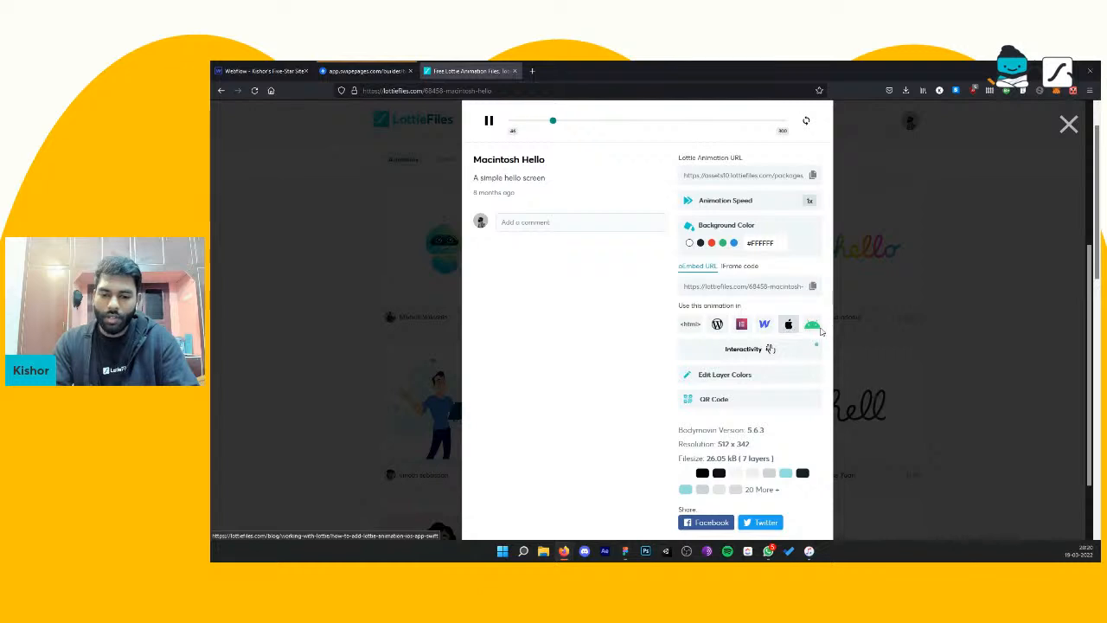
click(690, 325)
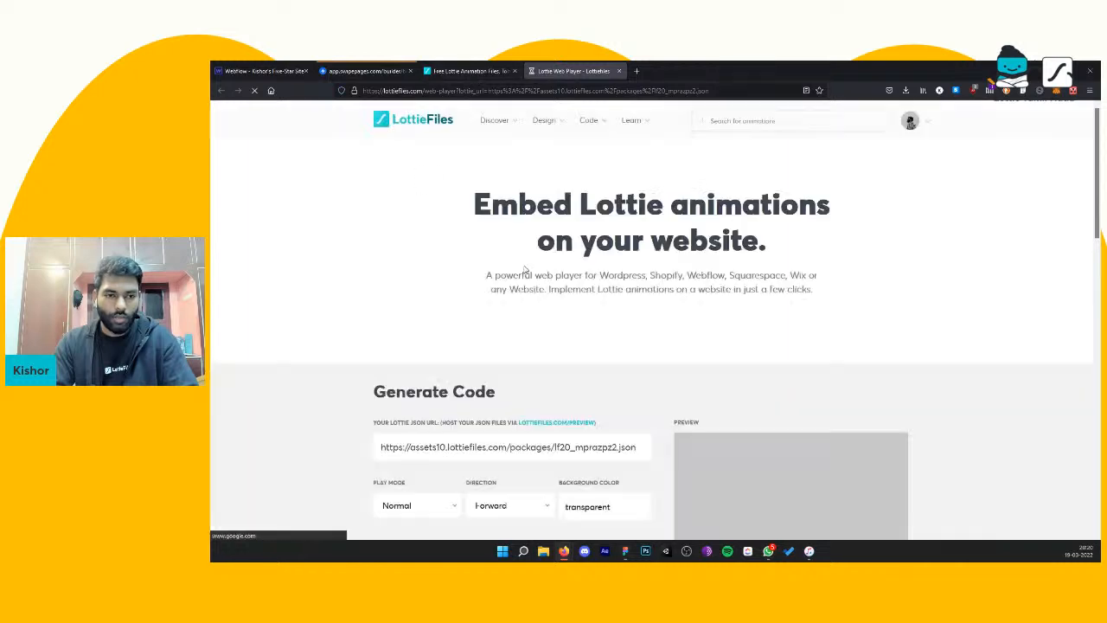
Step: Turn off Controls for the hello animation's web player, keeping Autoplay and Loop on, and copy the generated code
scroll(485, 302, down, 2)
scroll(476, 308, down, 2)
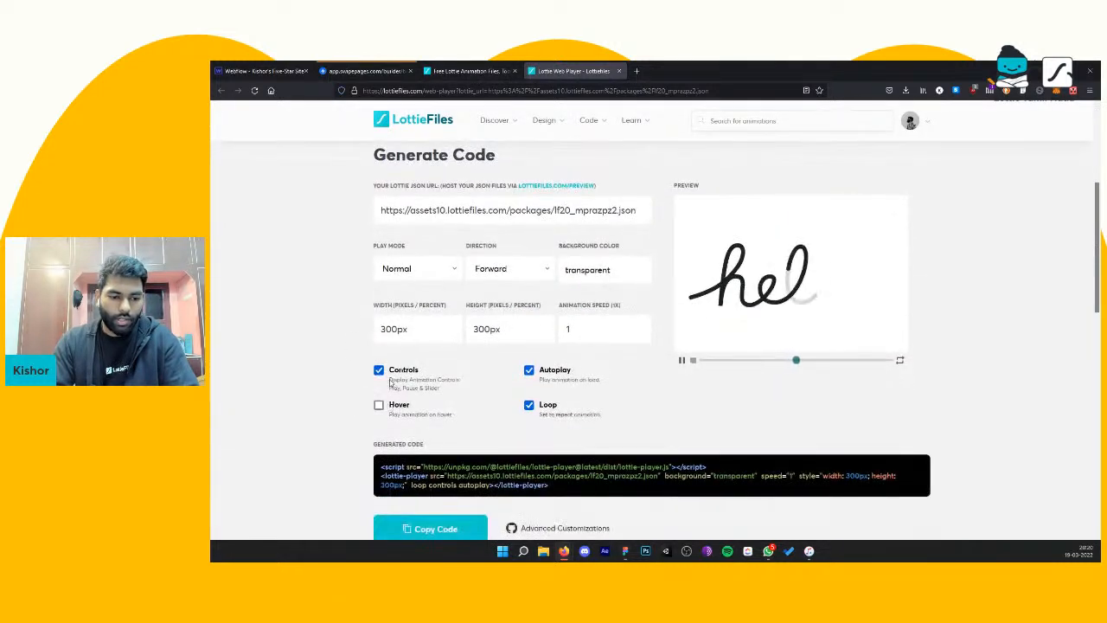
click(378, 369)
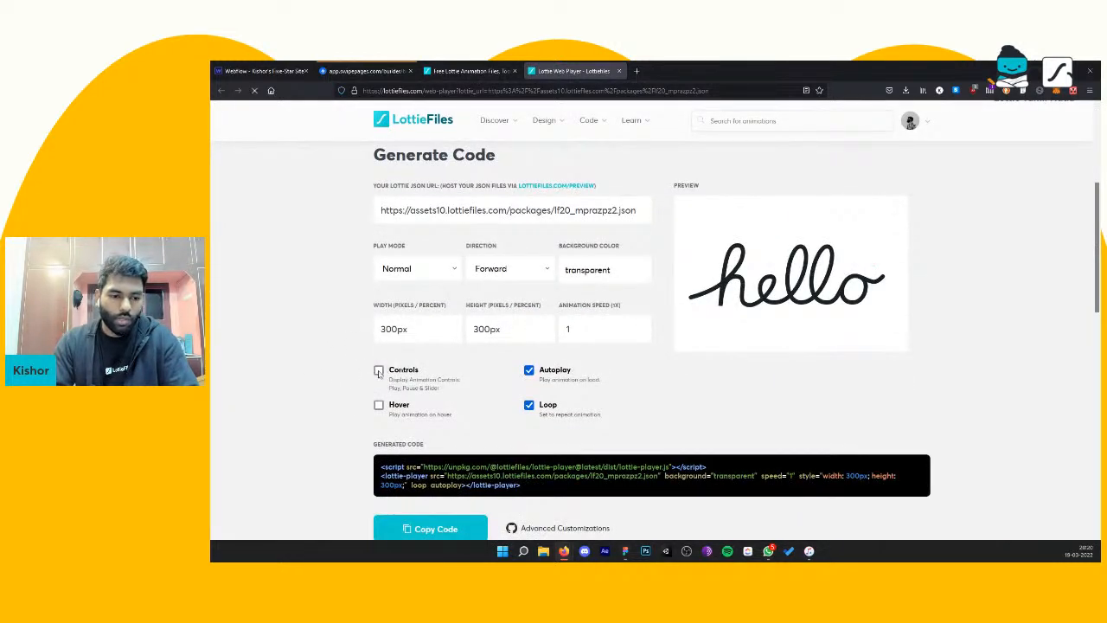
click(379, 371)
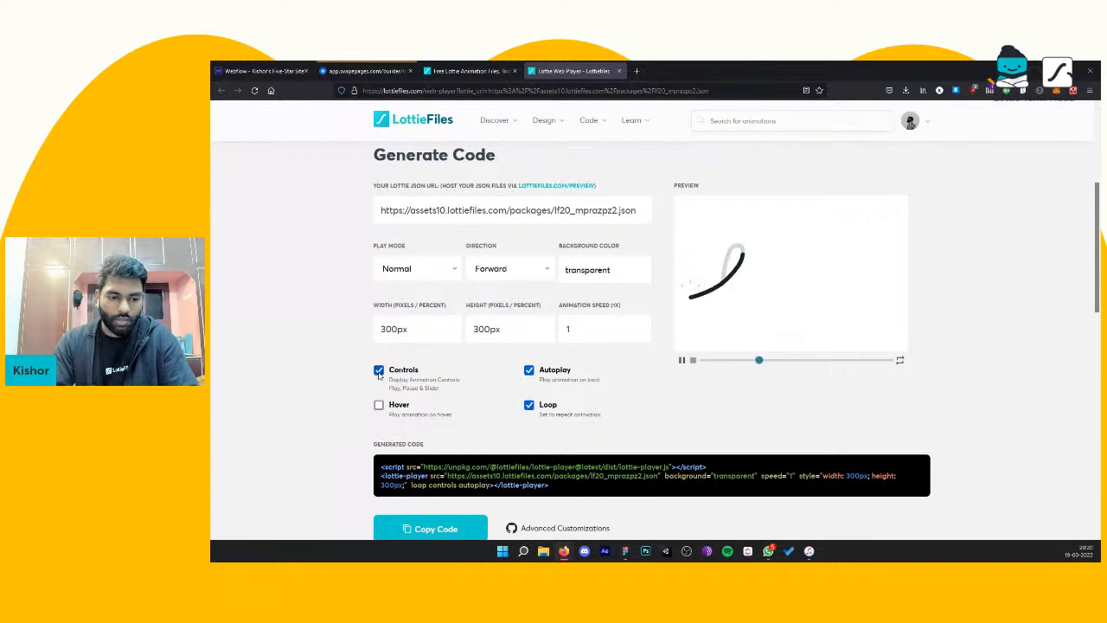
click(378, 370)
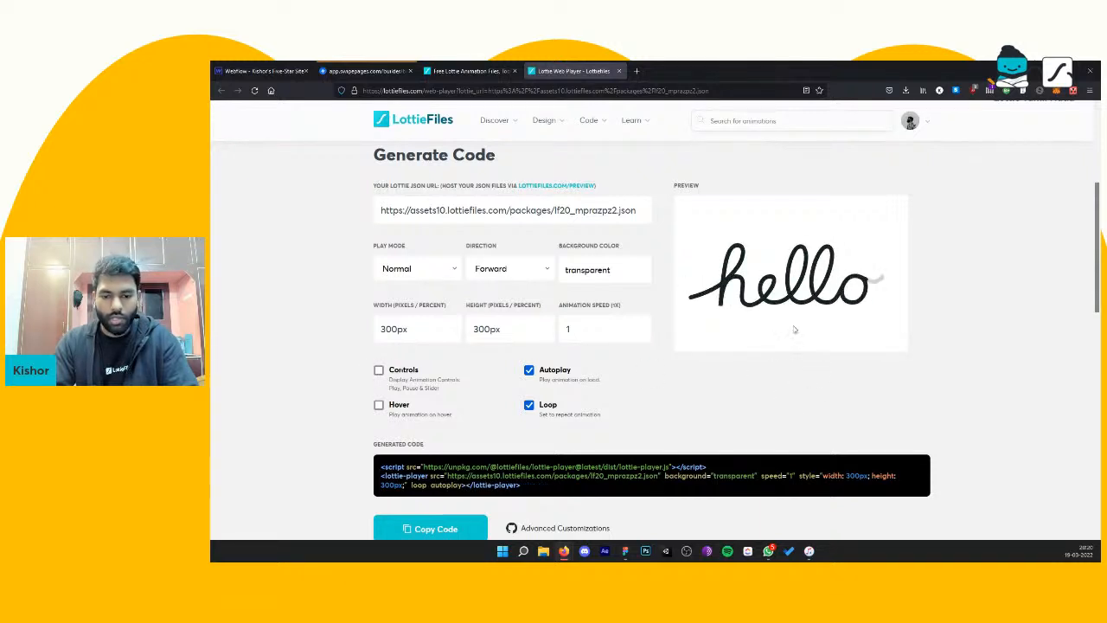
scroll(791, 317, down, 3)
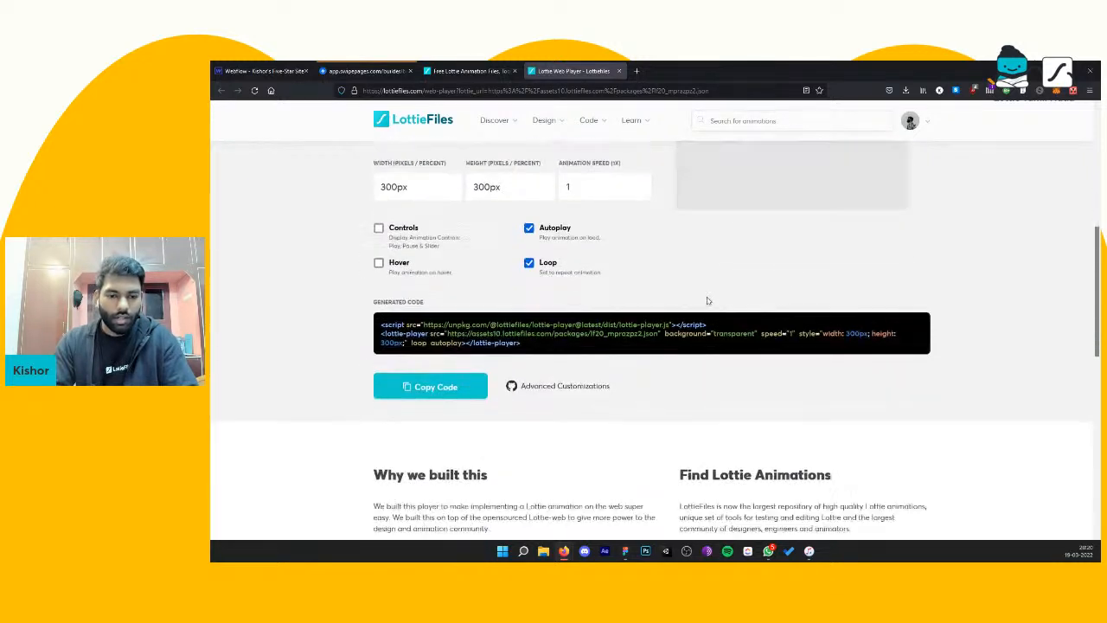
scroll(709, 300, up, 2)
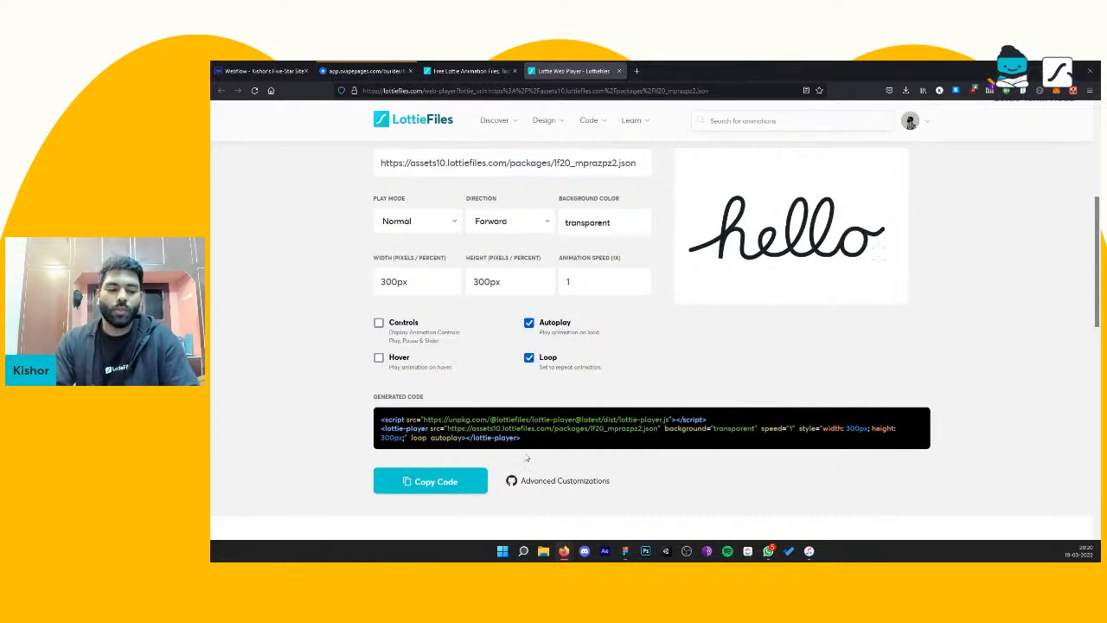
click(445, 486)
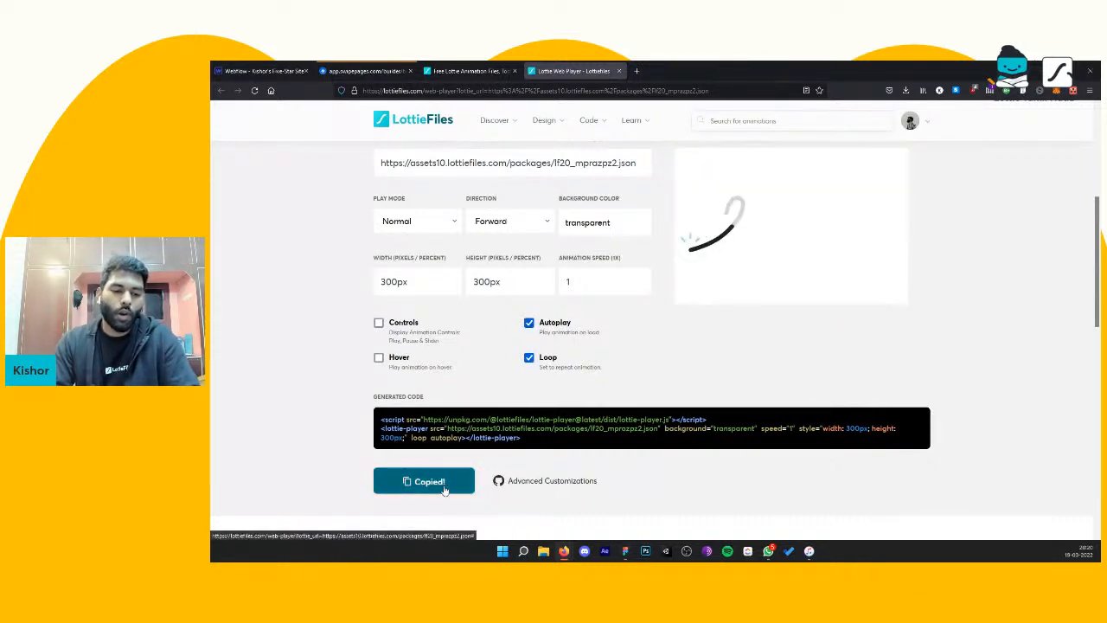
Step: Switch back to Swipe Pages and paste the copied Lottie player code into the HTML Code module's content
click(446, 70)
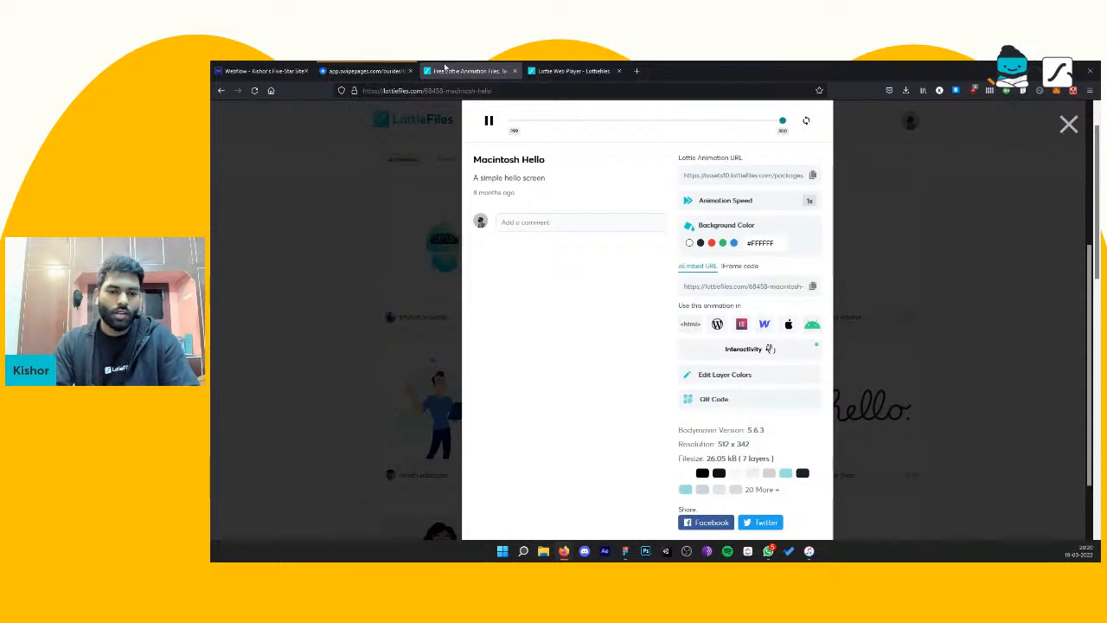
click(364, 71)
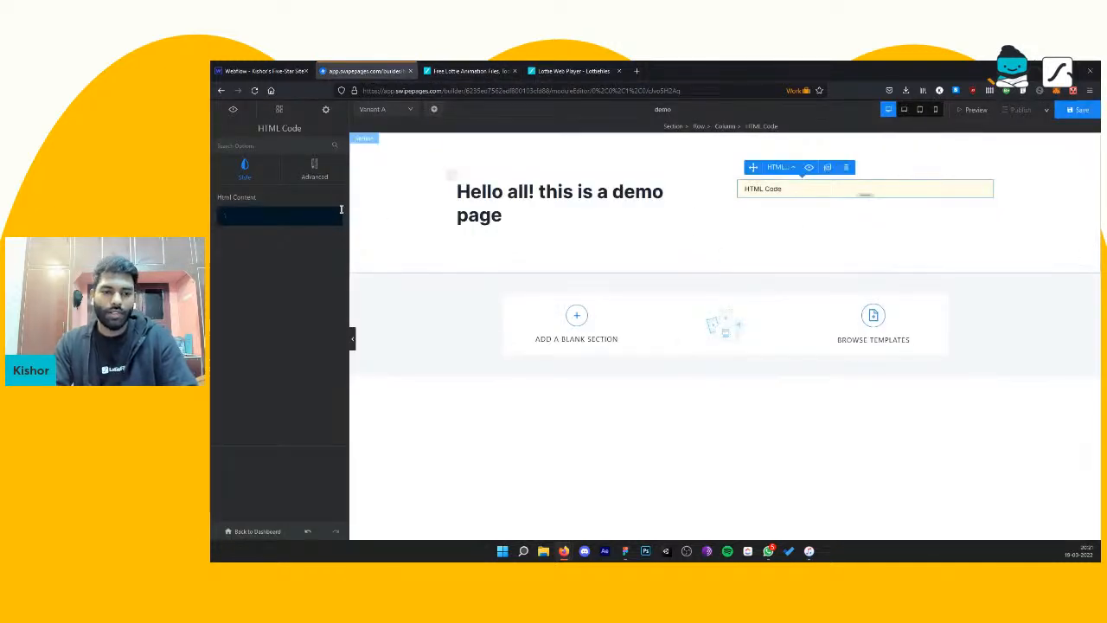
click(573, 70)
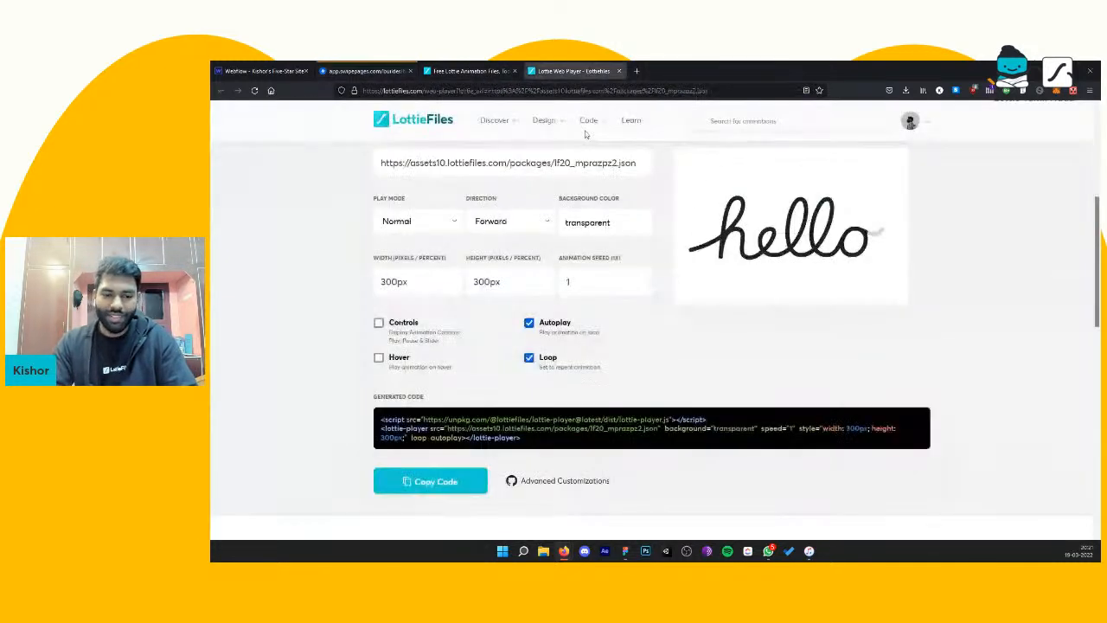
click(374, 71)
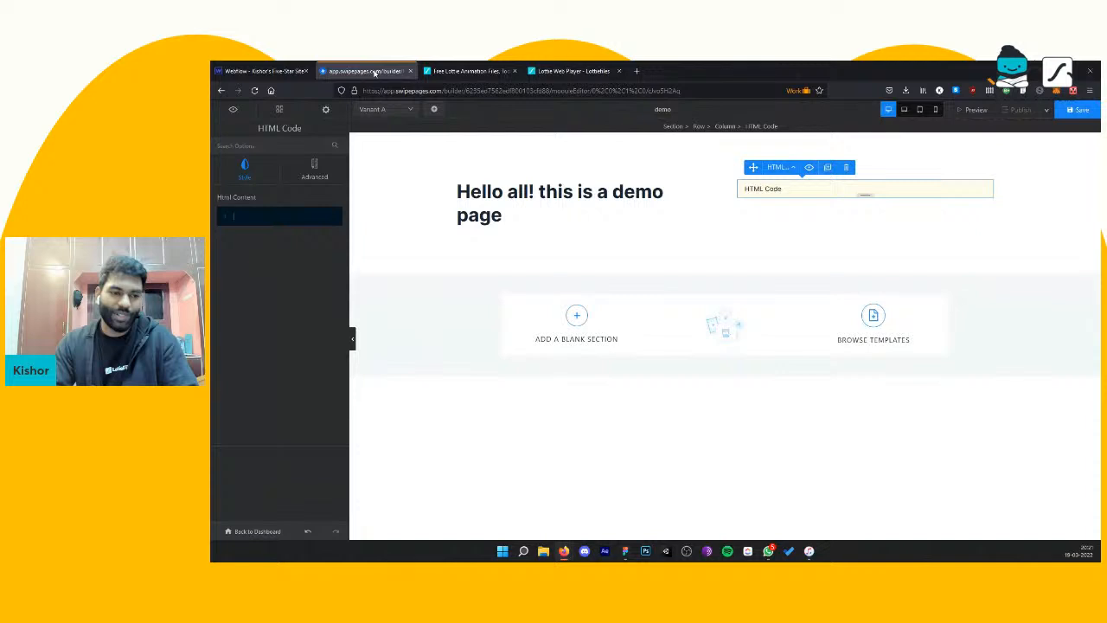
key(ctrl+v)
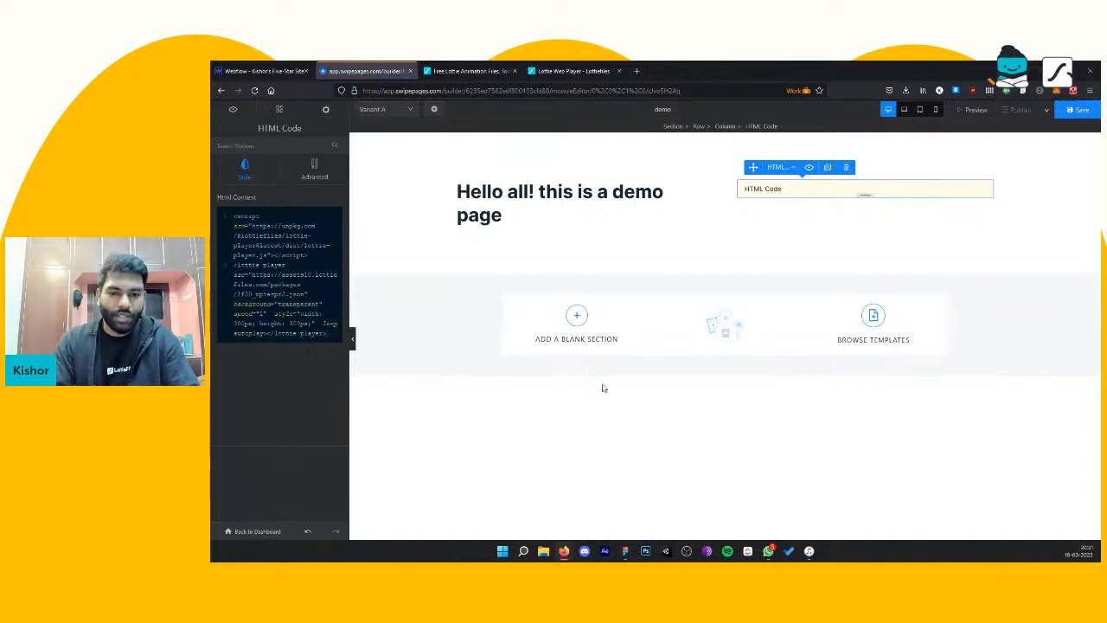
Step: Preview the demo page with the embedded Lottie animation and return to the page builder
click(978, 111)
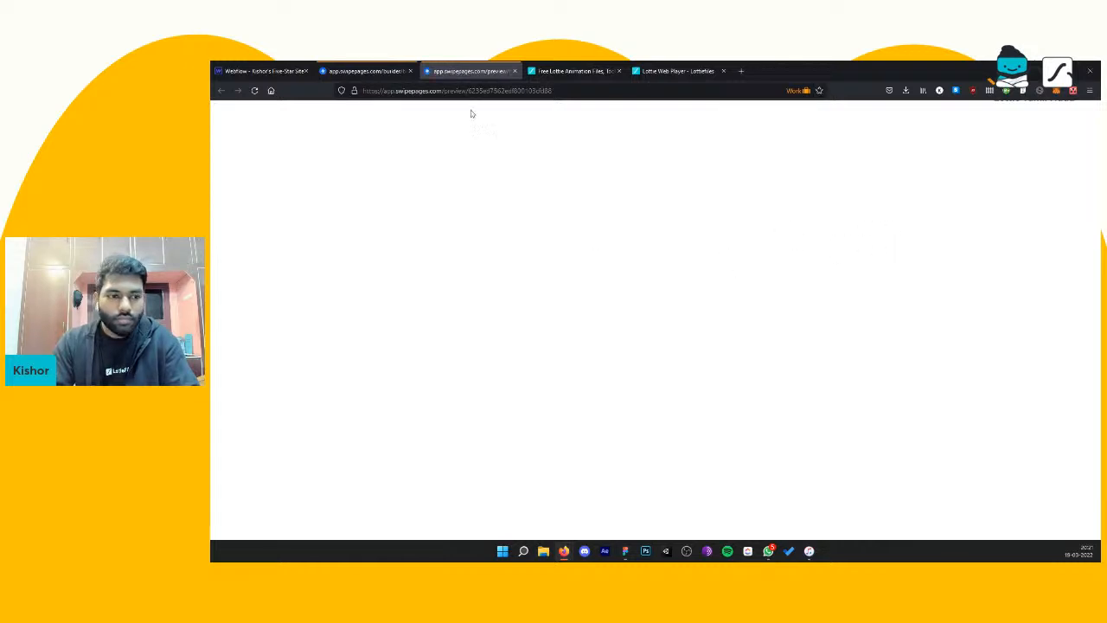
click(514, 72)
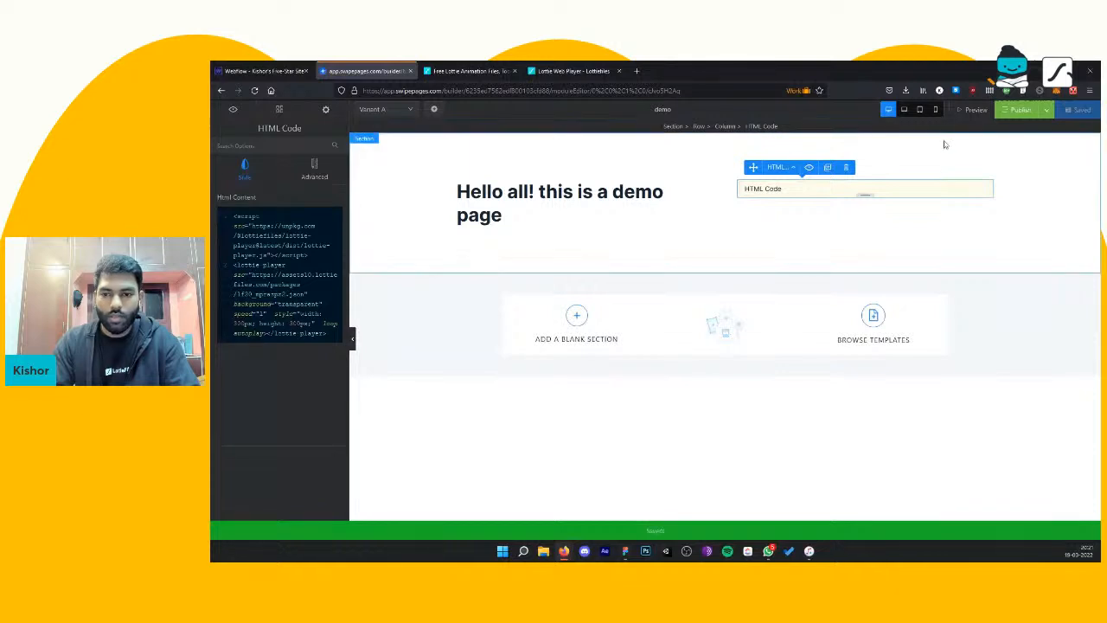
click(1047, 113)
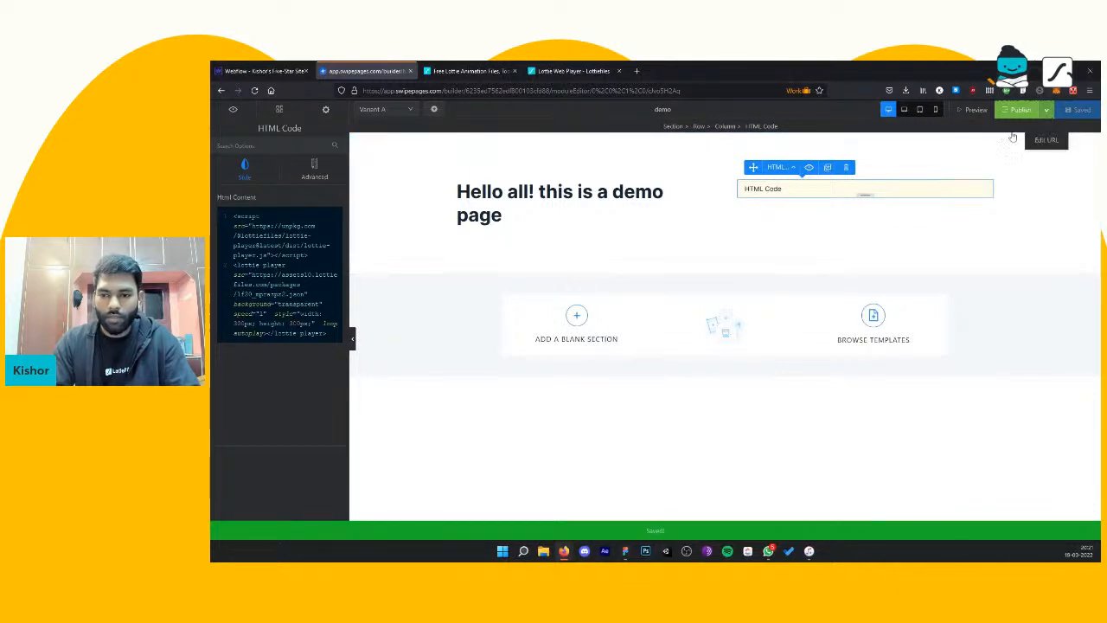
click(1013, 137)
click(974, 112)
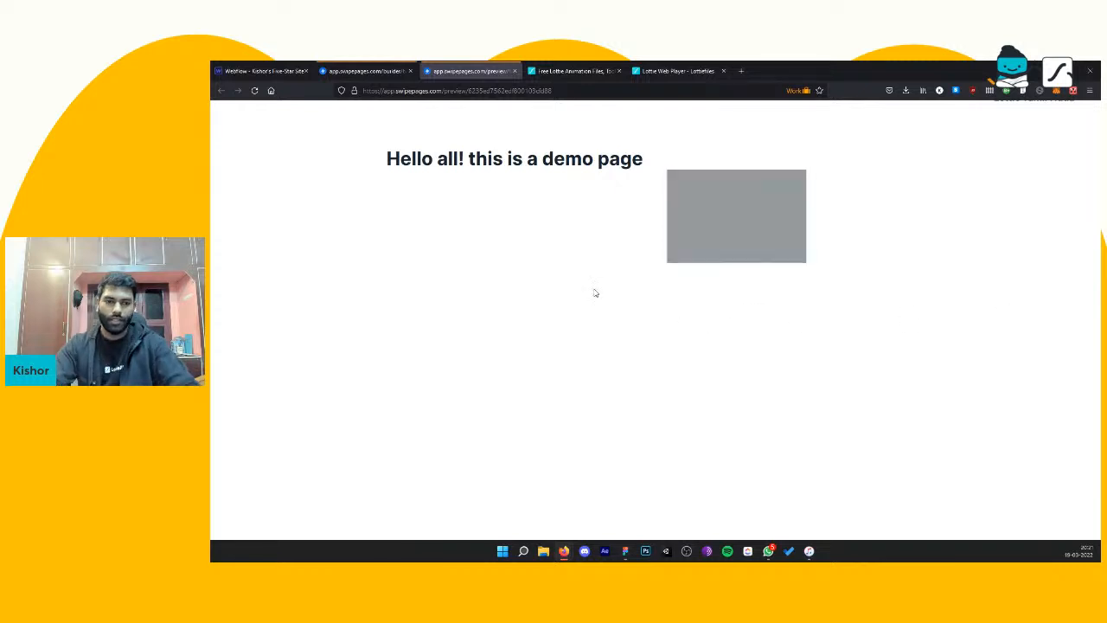
click(368, 72)
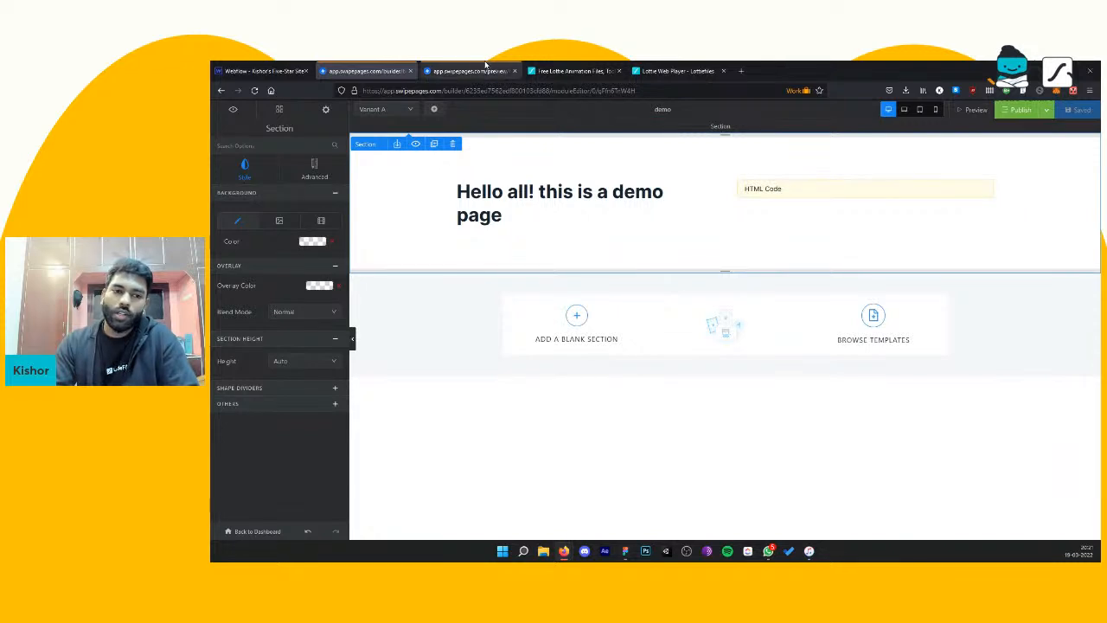
click(264, 71)
click(363, 70)
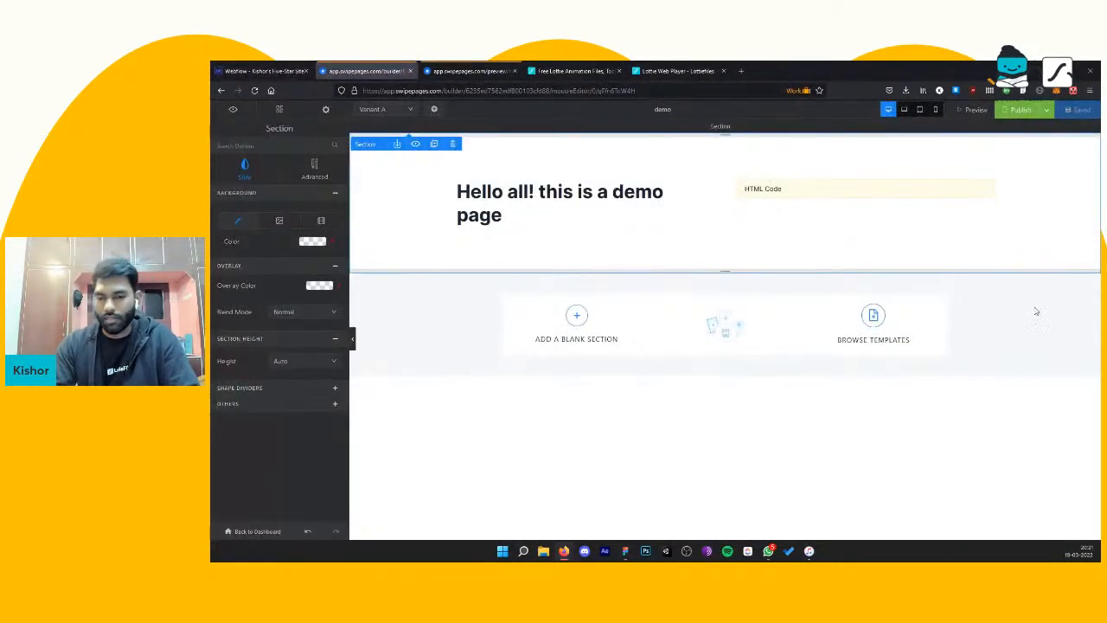